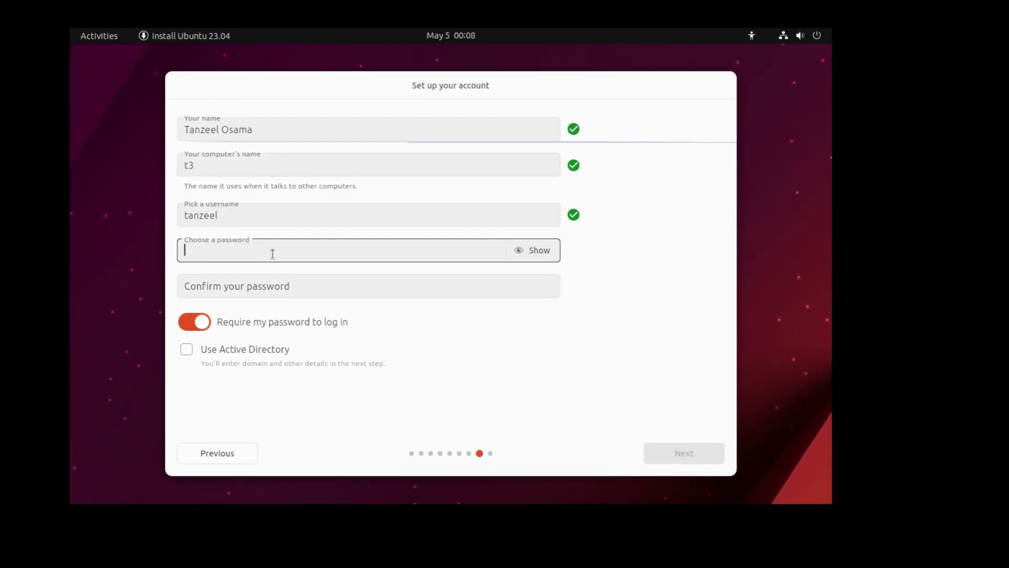
Fill in the account page and finish the installation to boot into the Ubuntu desktop.
type("12")
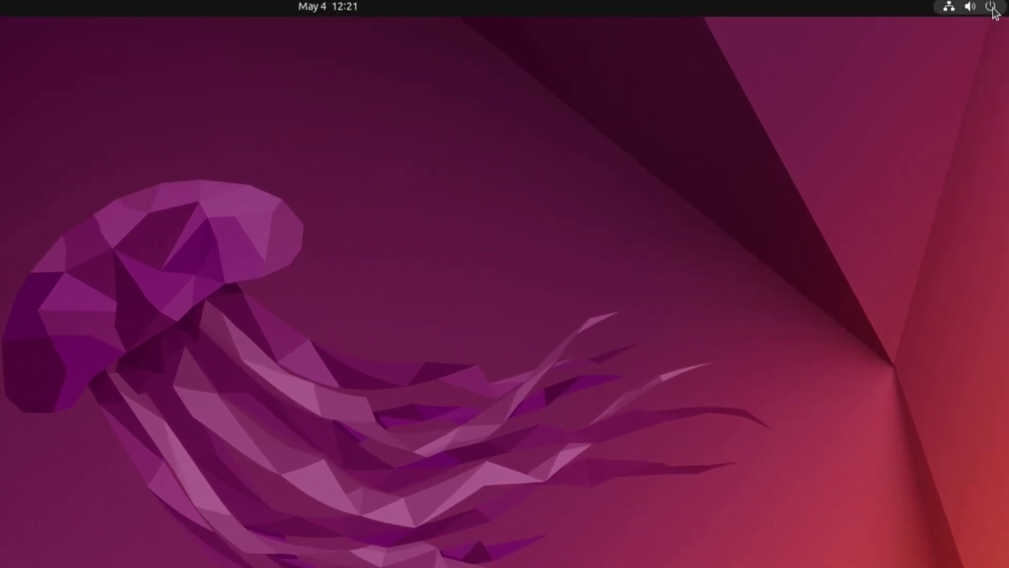
left_click(991, 6)
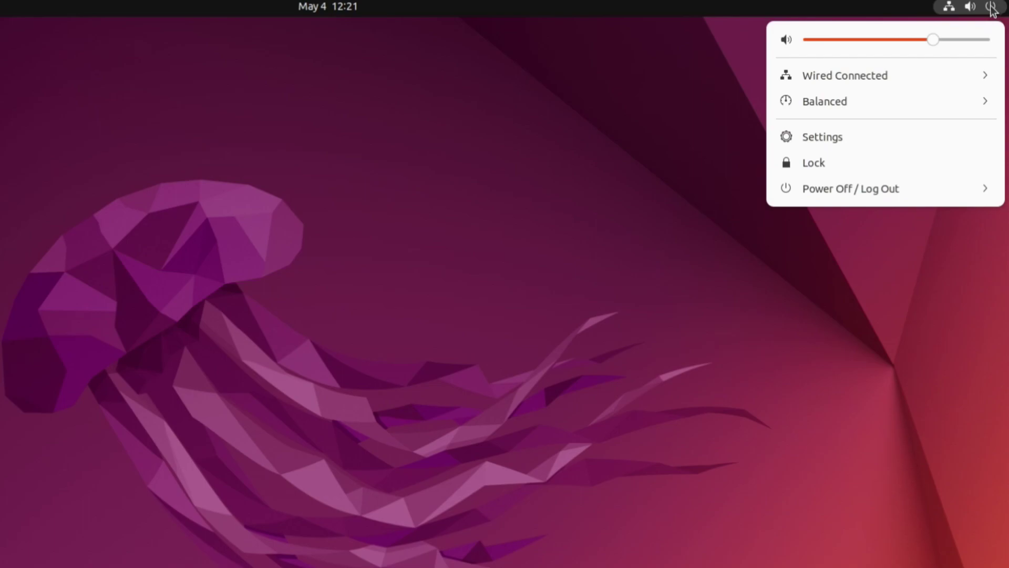
left_click(827, 143)
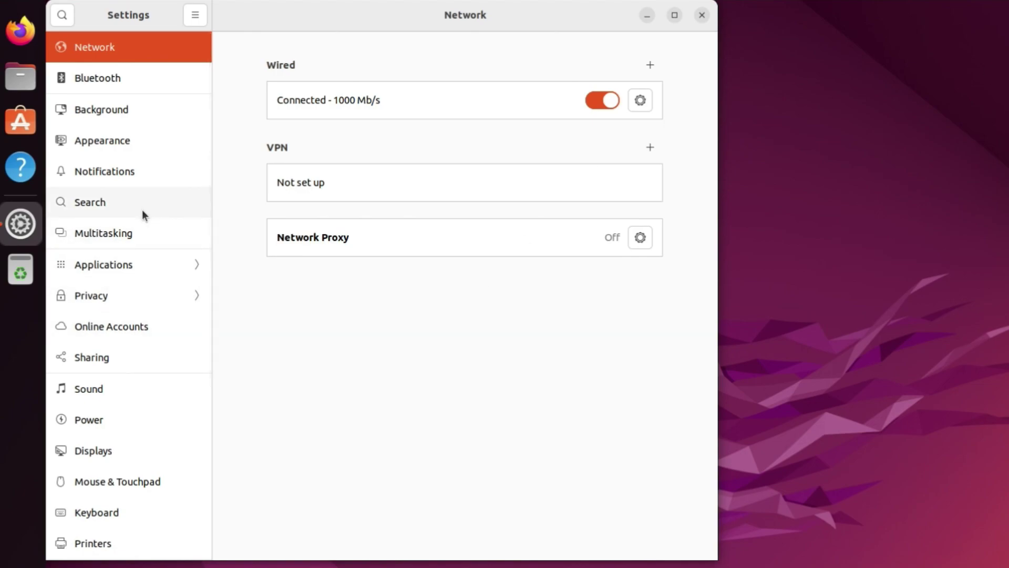
scroll(142, 210, "down", 5)
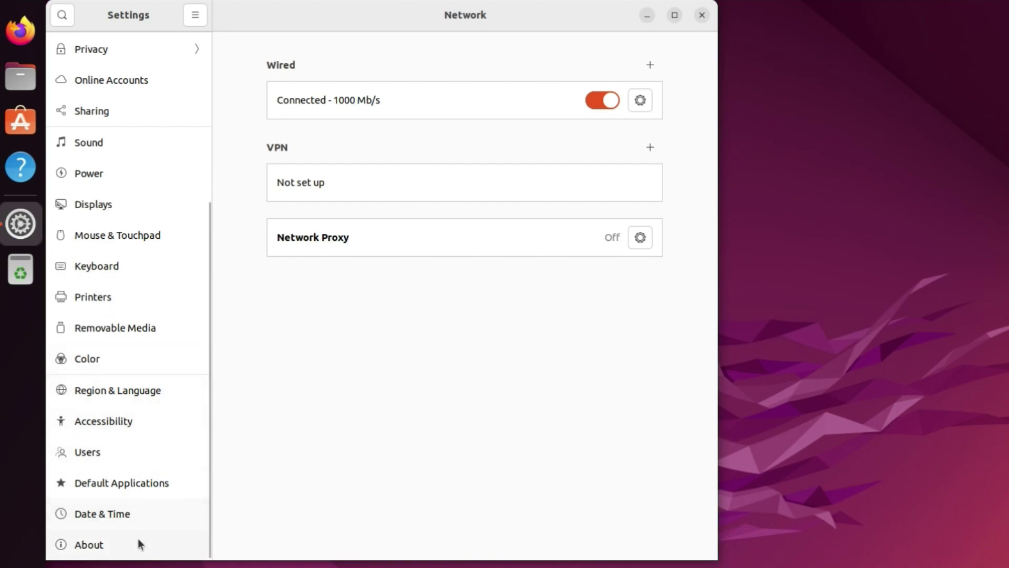
left_click(92, 548)
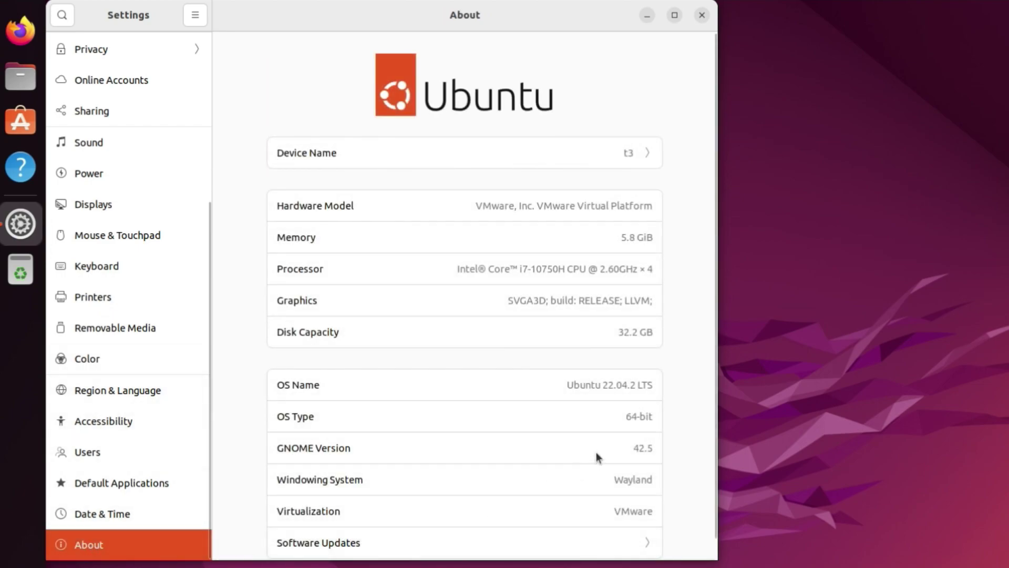
scroll(582, 363, "down", 1)
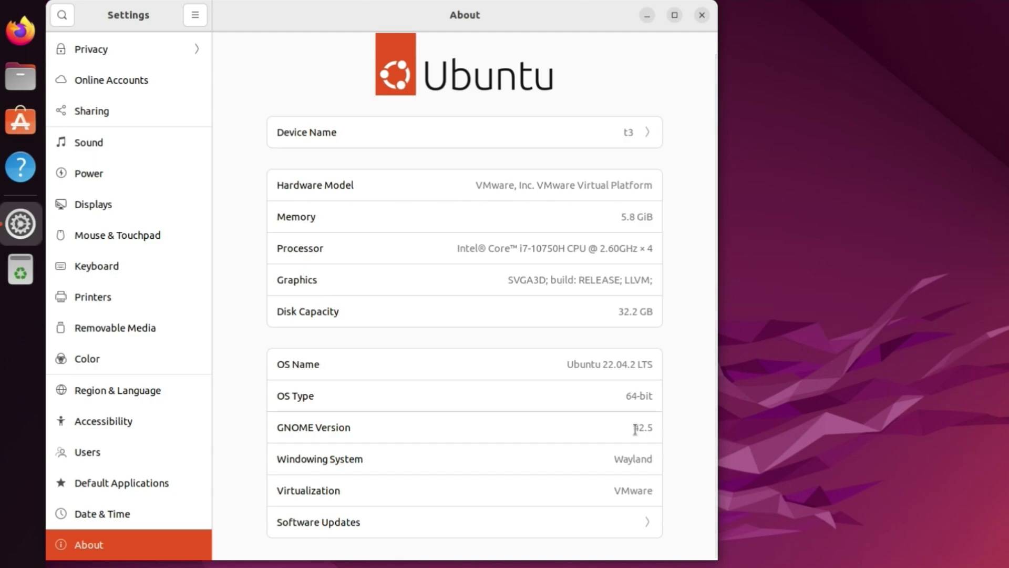
left_click(702, 15)
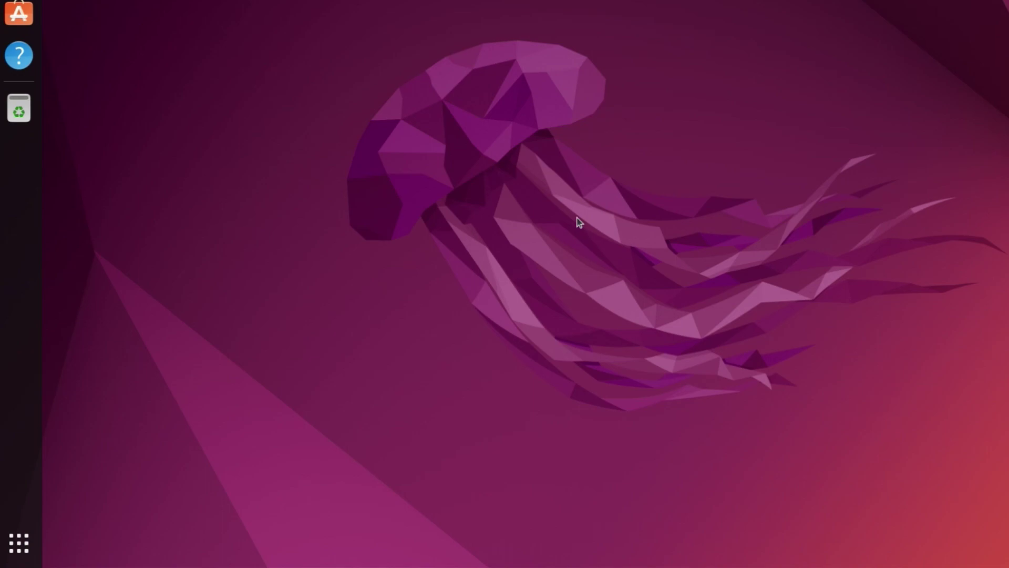
Install the 42.0 MB Ubuntu base update from Software Updater, authorising with the account password.
left_click(17, 546)
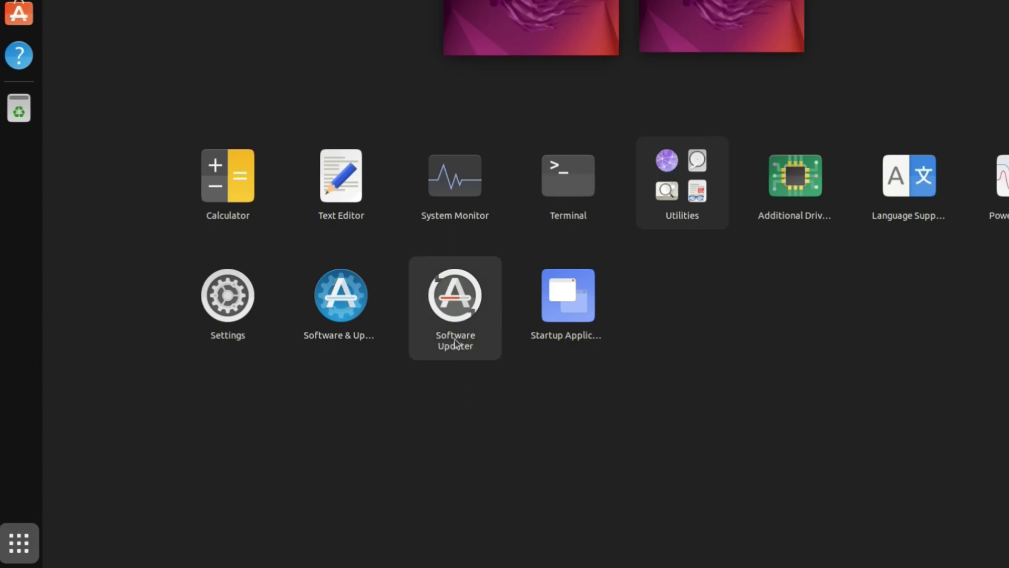
left_click(450, 314)
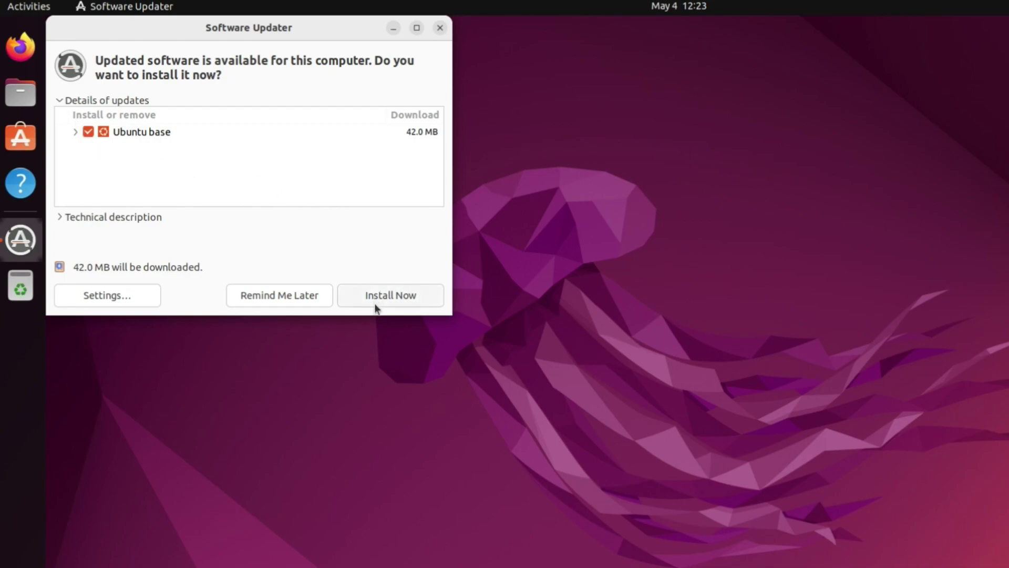
left_click(392, 308)
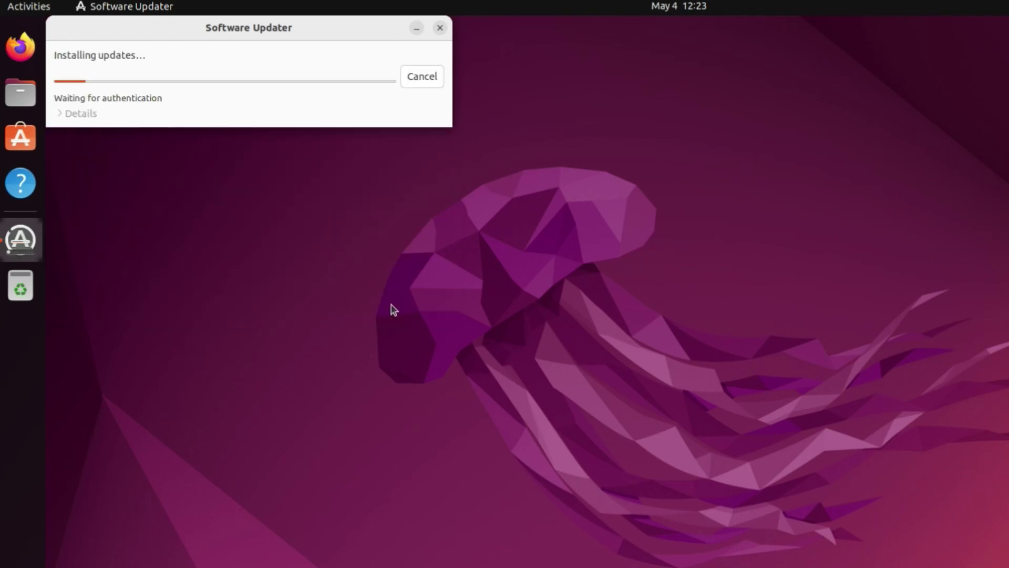
type("••••••")
key("Return")
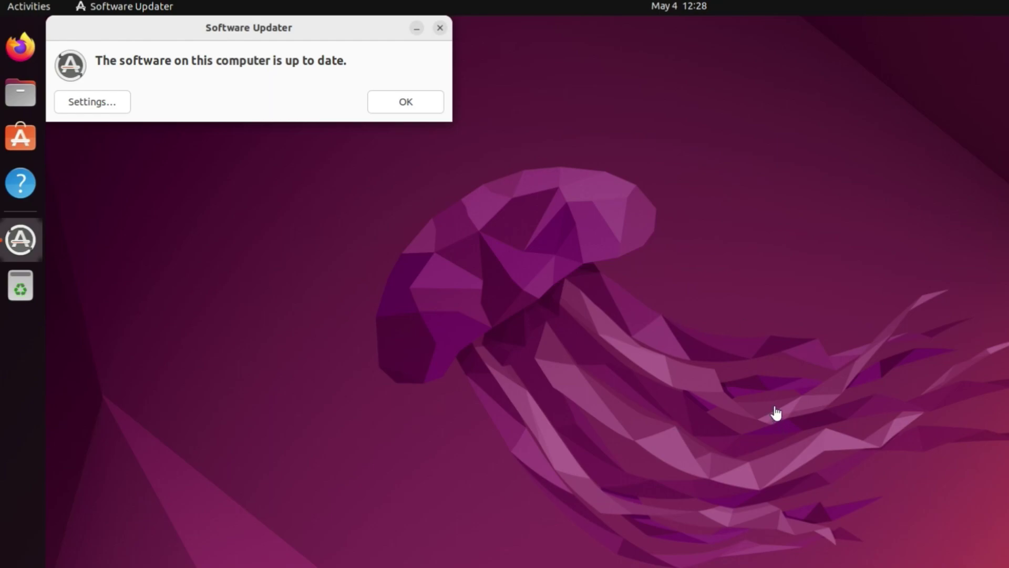
left_click(411, 107)
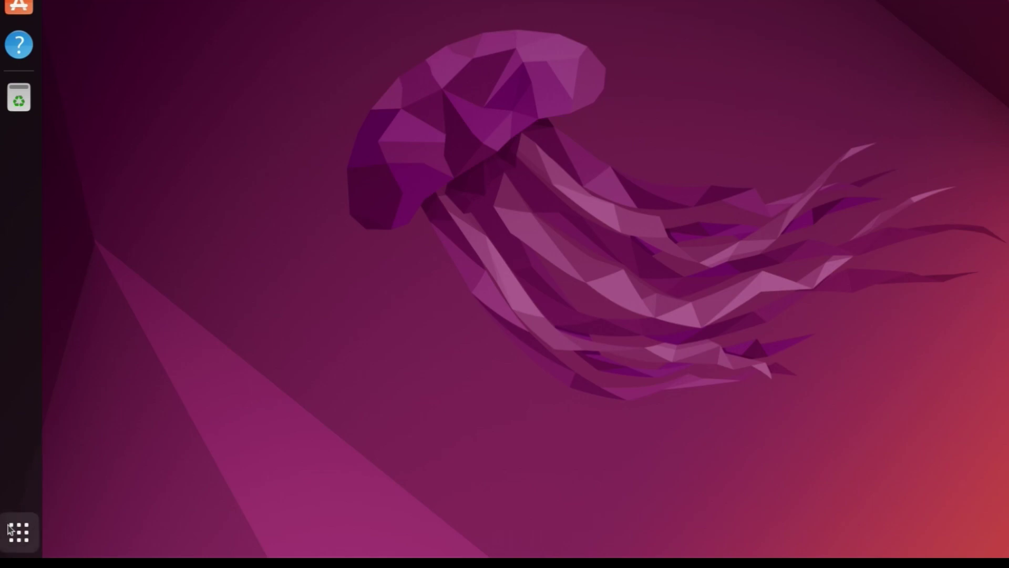
In Software & Updates, set new Ubuntu version notifications to For any new version, authenticate, and close.
left_click(20, 558)
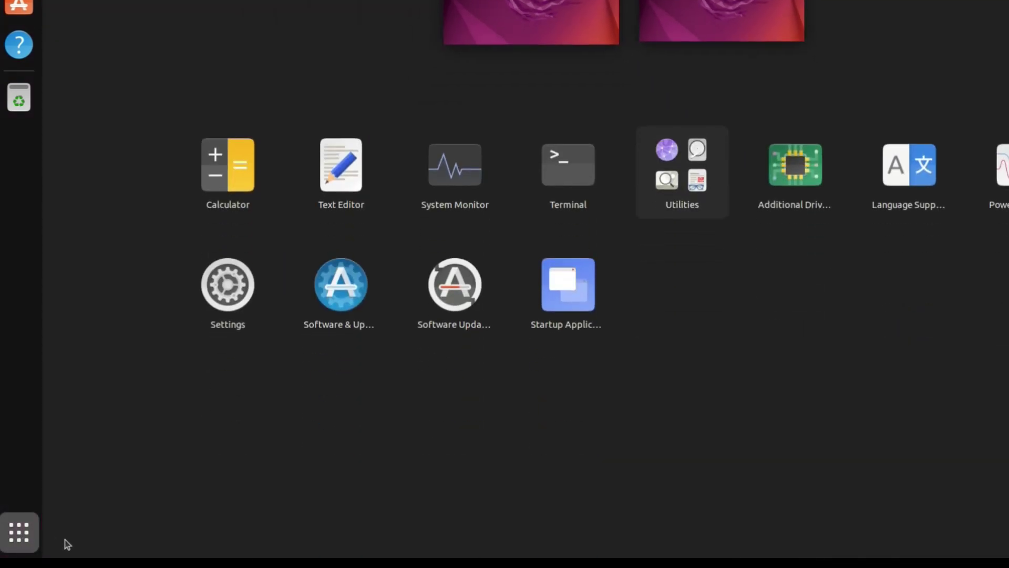
left_click(353, 297)
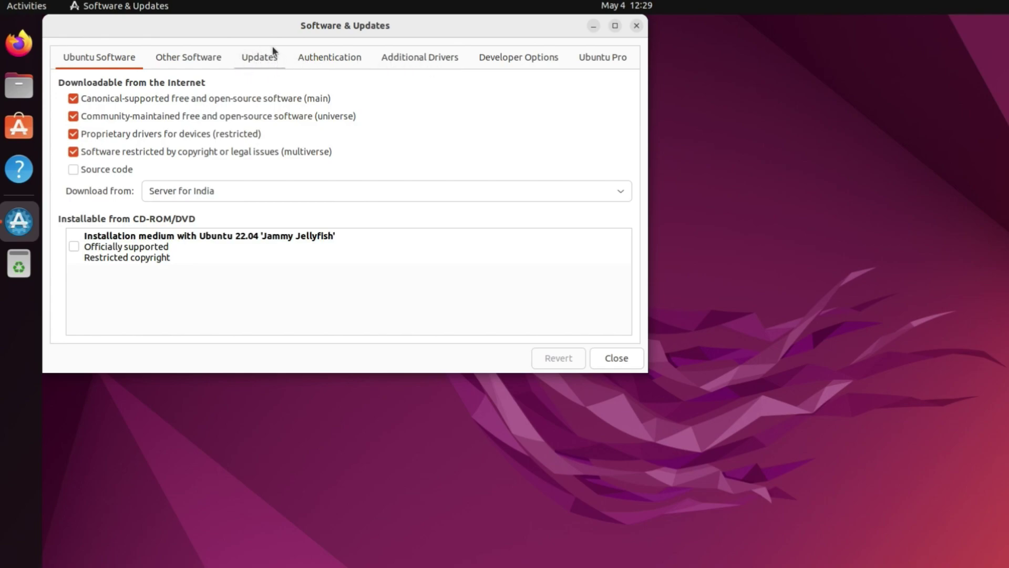
left_click(256, 61)
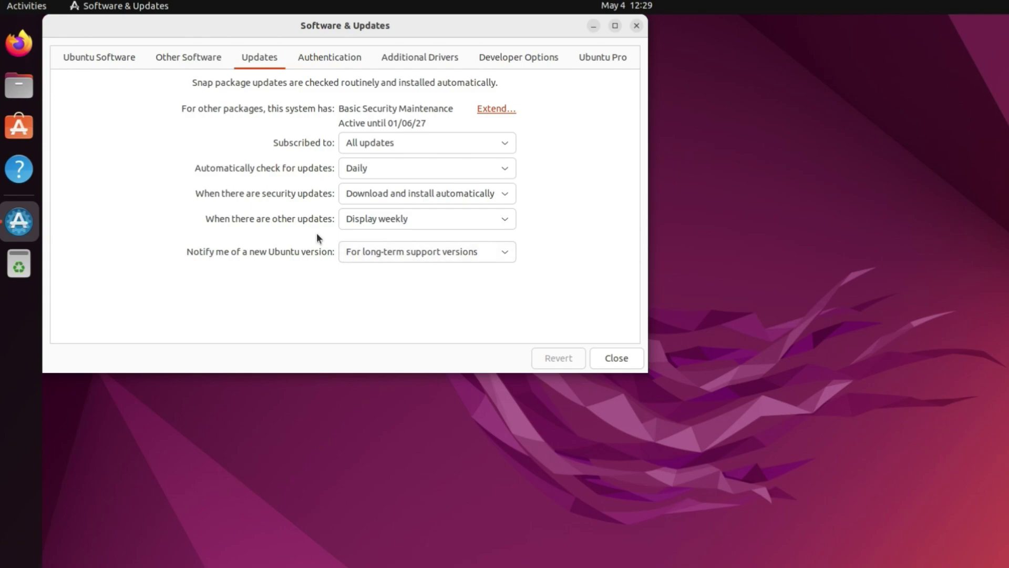
left_click(384, 255)
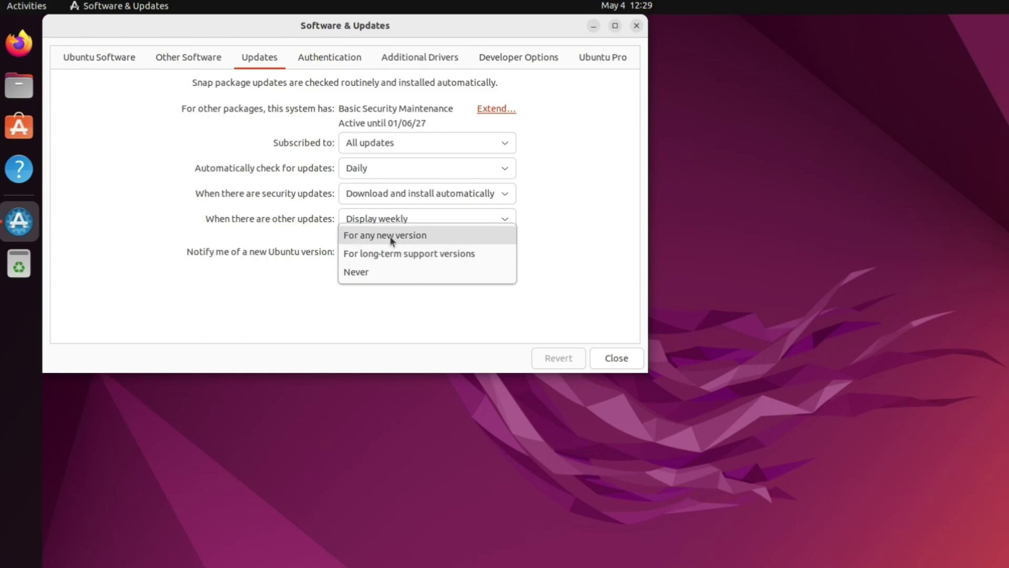
left_click(370, 235)
type("••••••")
key("Return")
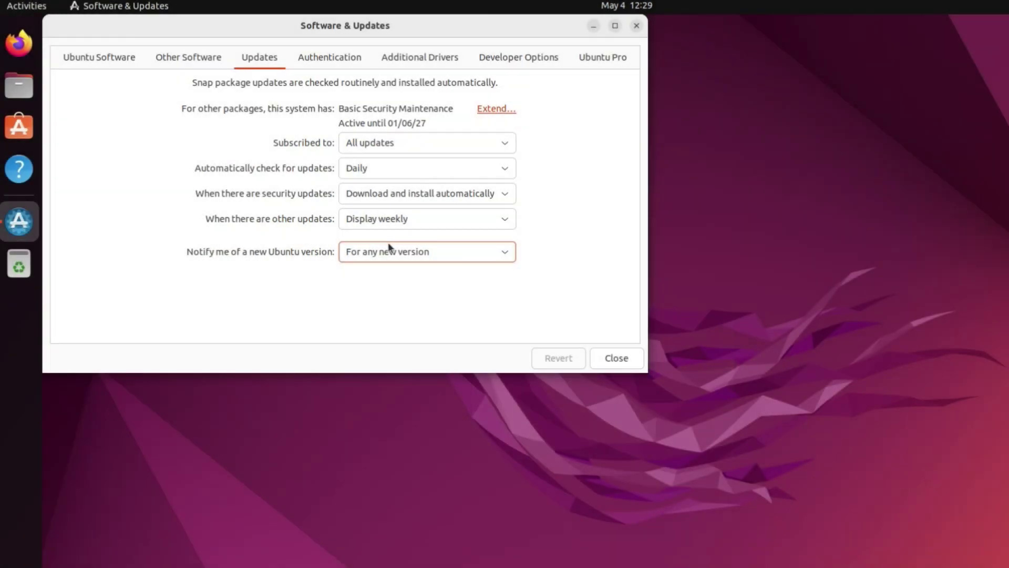
left_click(614, 360)
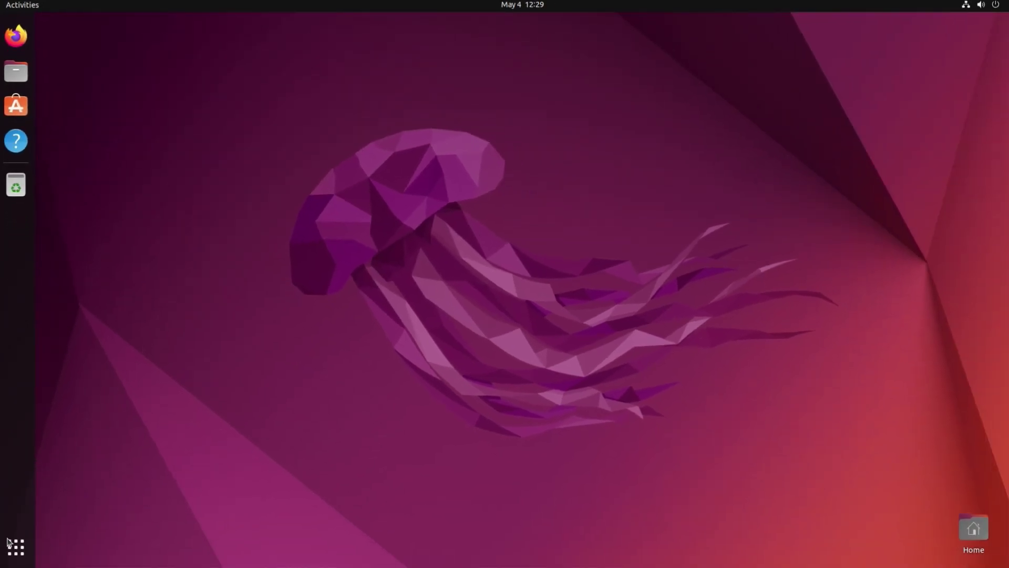
Run Software Updater until it reports the system up to date with Ubuntu 22.10 available.
left_click(13, 549)
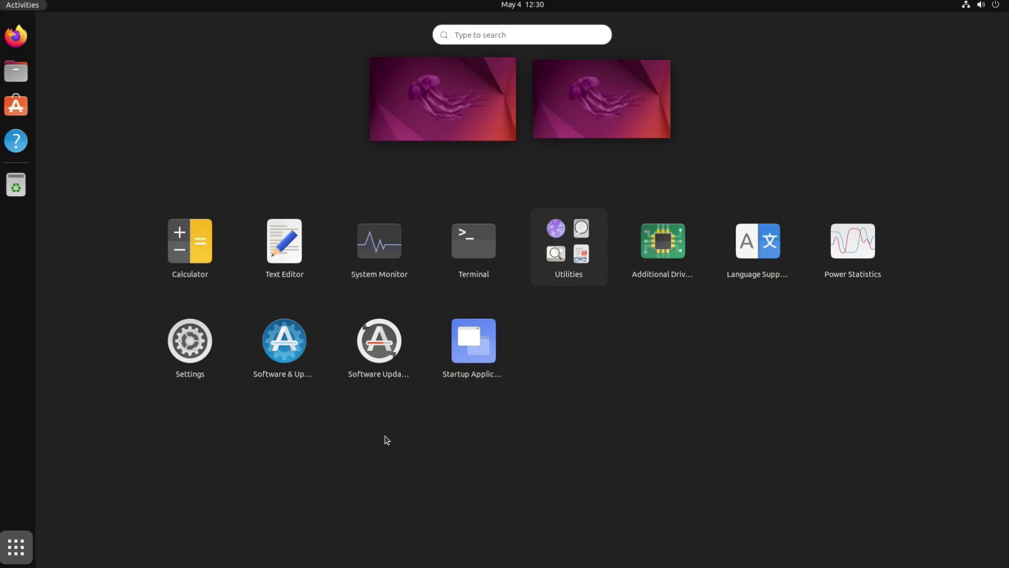
left_click(380, 347)
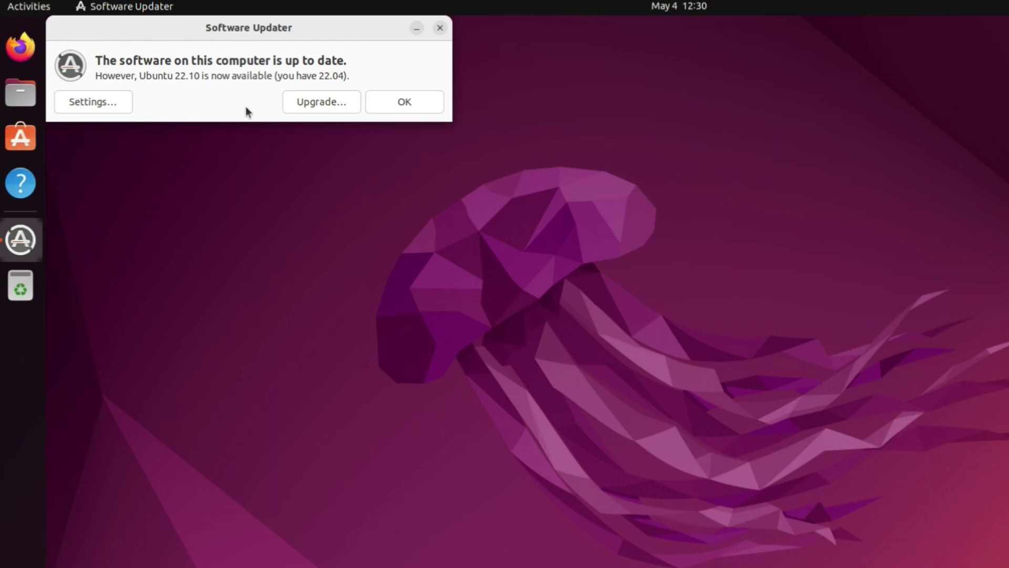
Authorise the Ubuntu 22.10 upgrade with the password and accept the release notes.
left_click(317, 99)
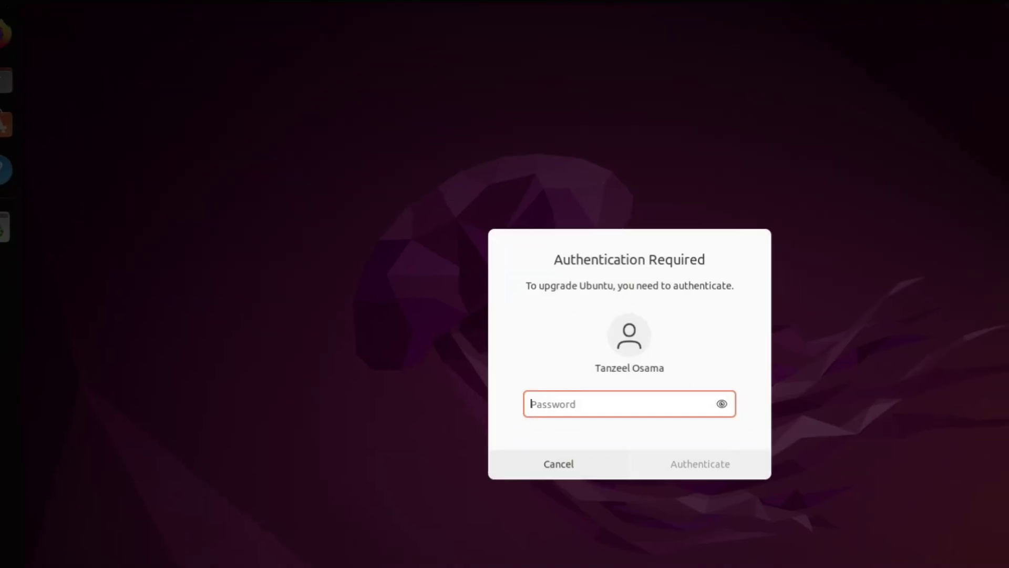
type("•••••••")
key("Return")
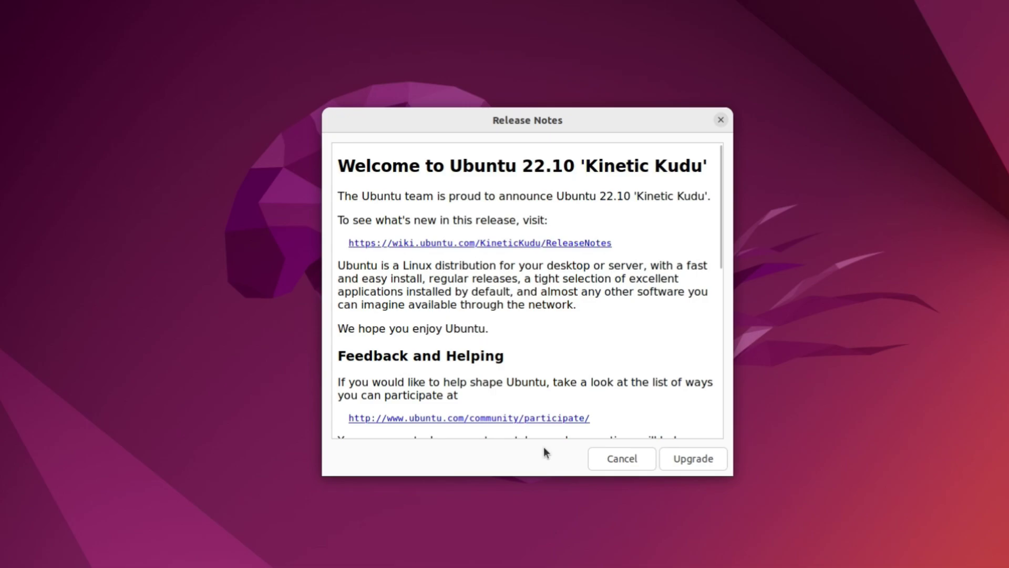
left_click(700, 467)
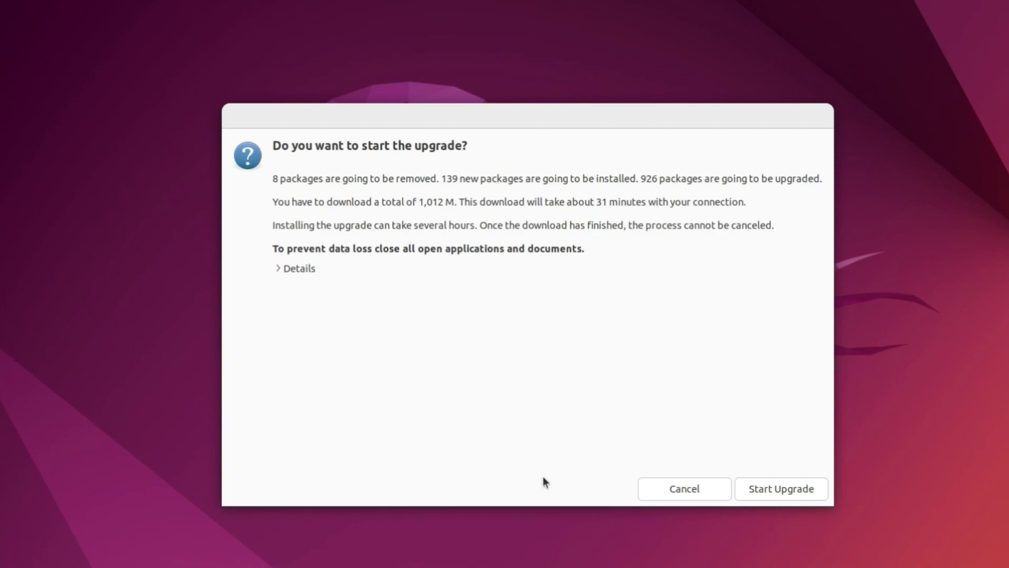
Start the 22.10 distribution upgrade and dismiss the lock-screen-disabled notice.
left_click(768, 494)
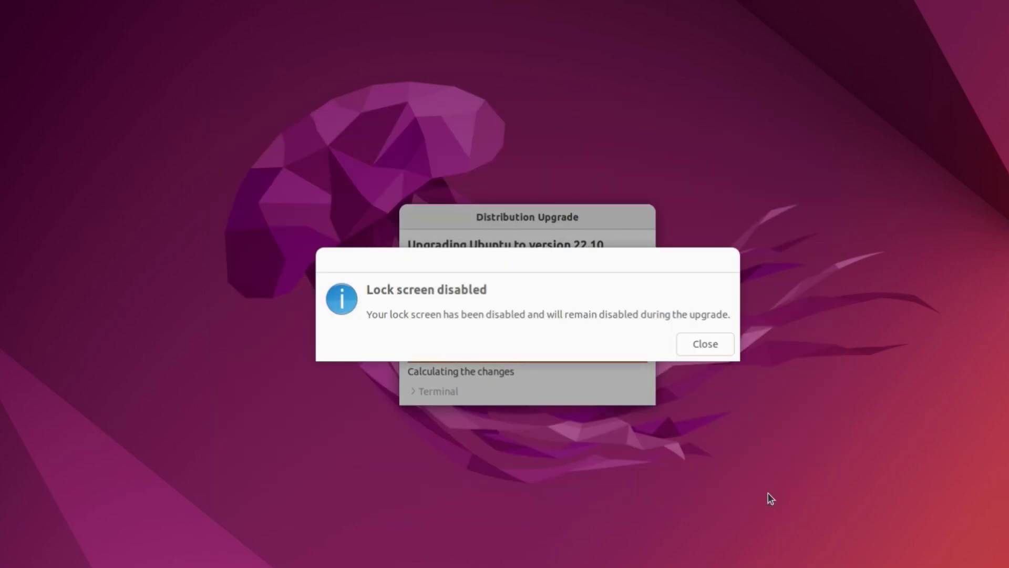
left_click(717, 351)
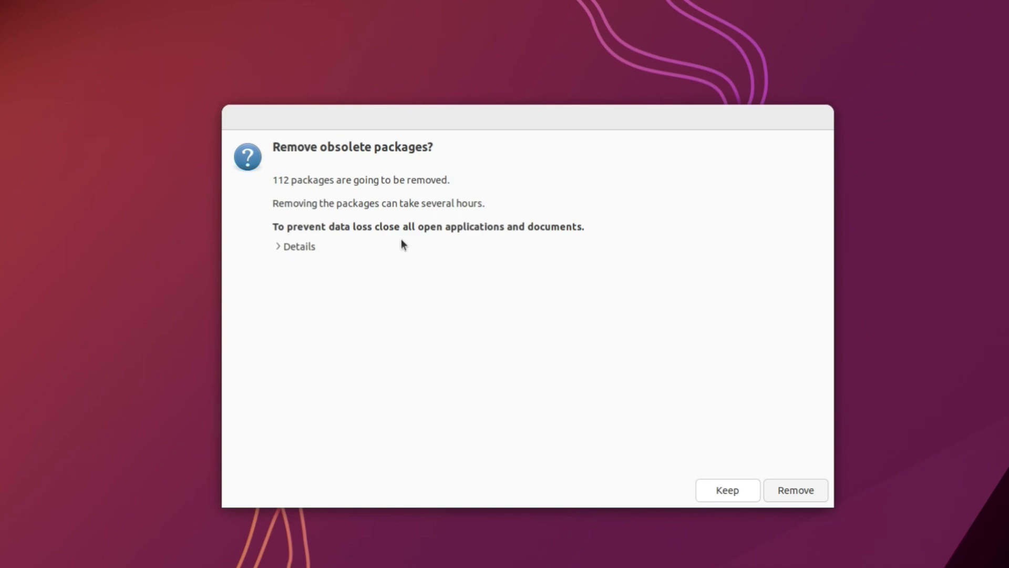
Review the 112 no-longer-needed packages in the details list and approve their removal.
left_click(280, 245)
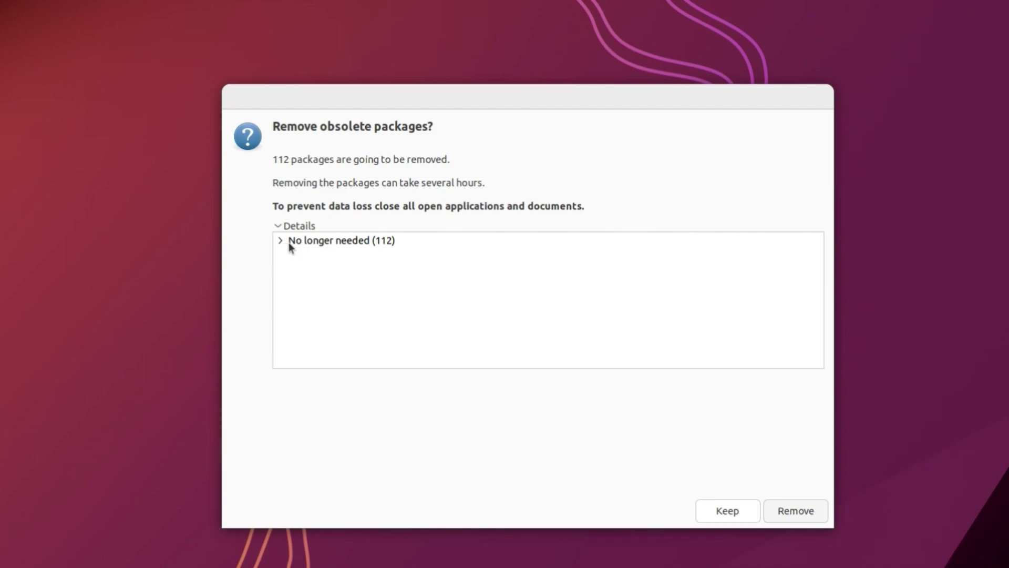
left_click(286, 244)
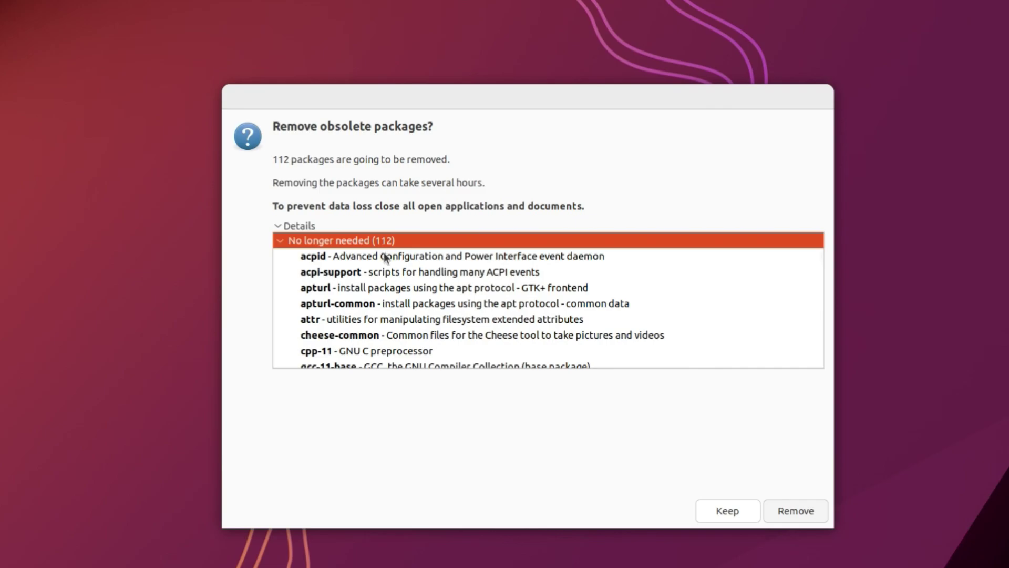
scroll(466, 303, "down", 2)
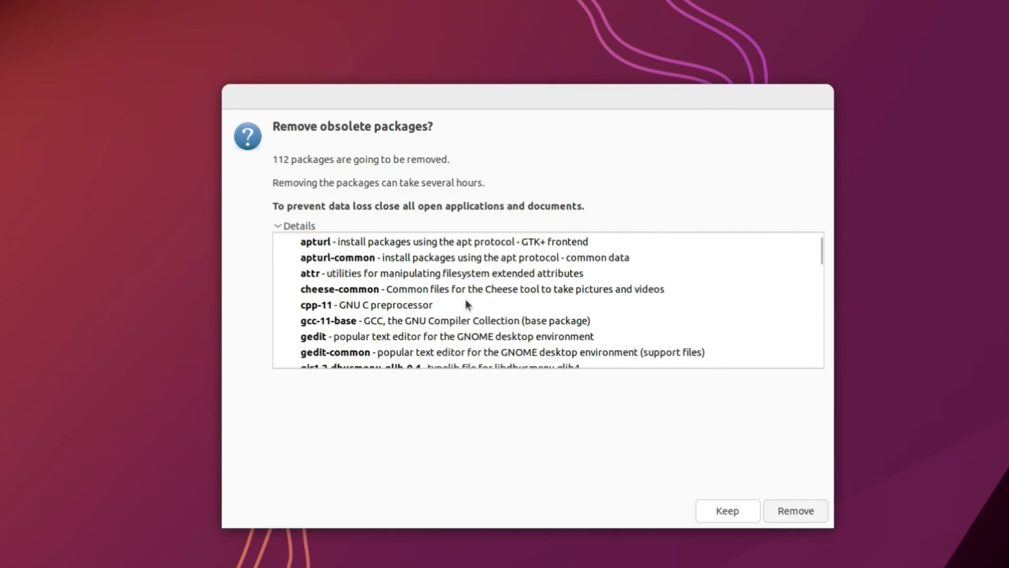
left_click(795, 511)
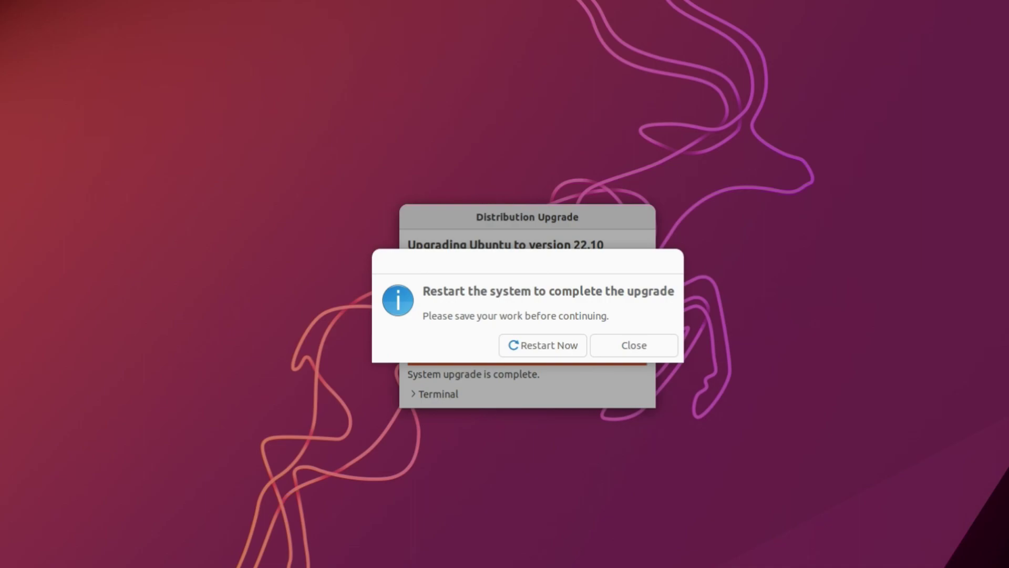
Restart the computer now to finish the upgrade.
left_click(559, 347)
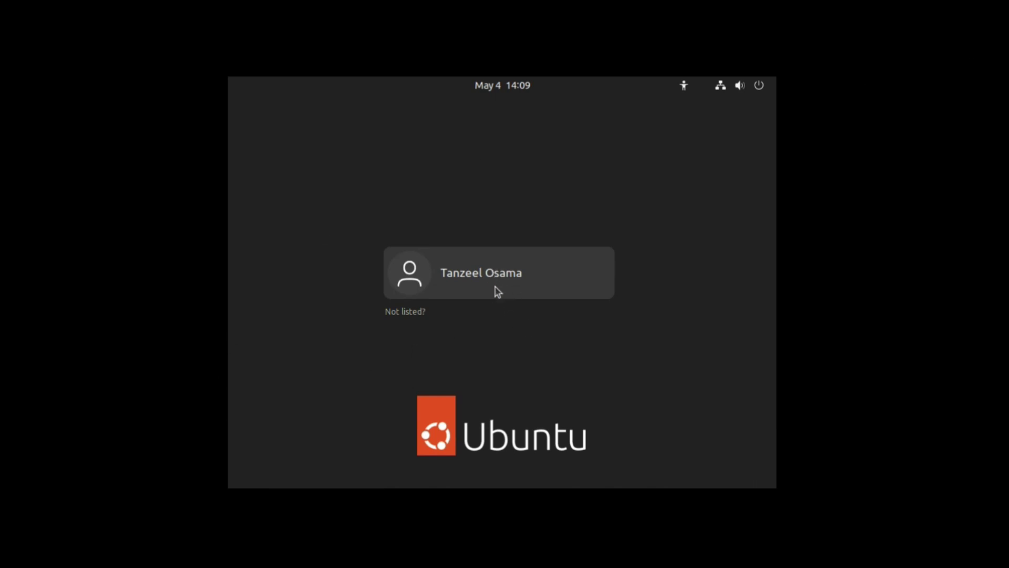
Log back in by selecting the user account and entering its password.
left_click(517, 291)
type("p•••••")
key("Return")
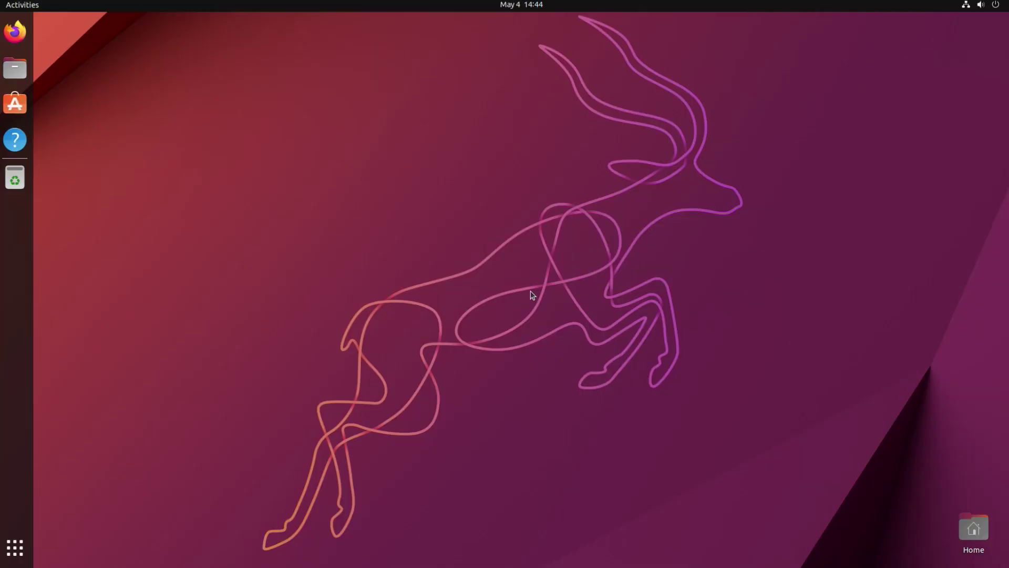
left_click(966, 7)
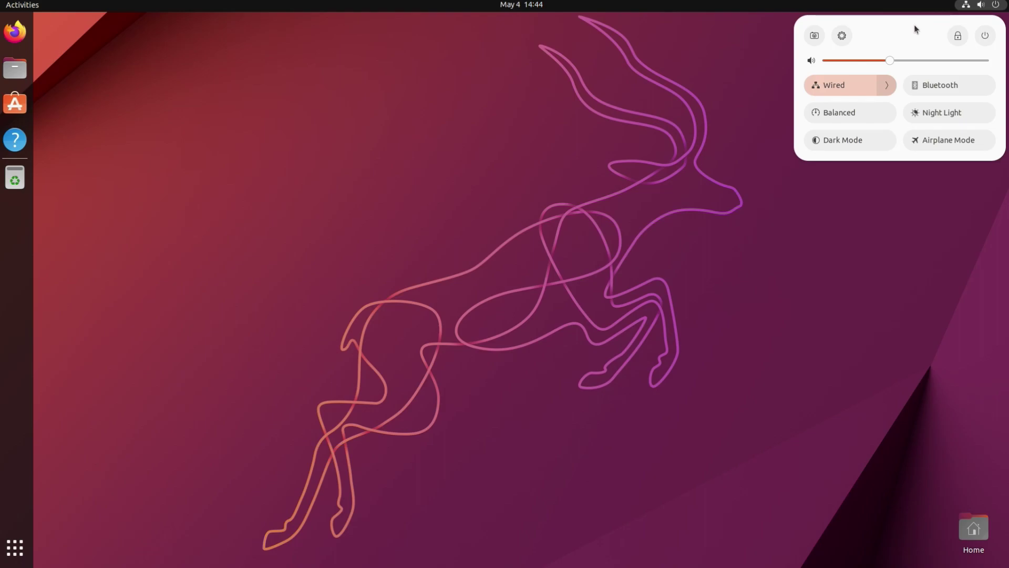
left_click(840, 40)
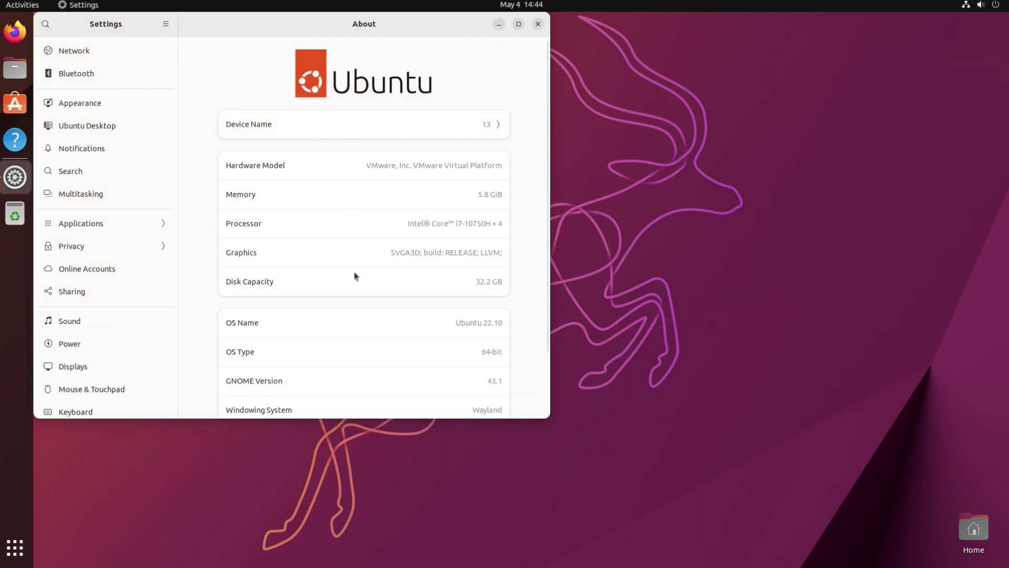
scroll(354, 276, "down", 3)
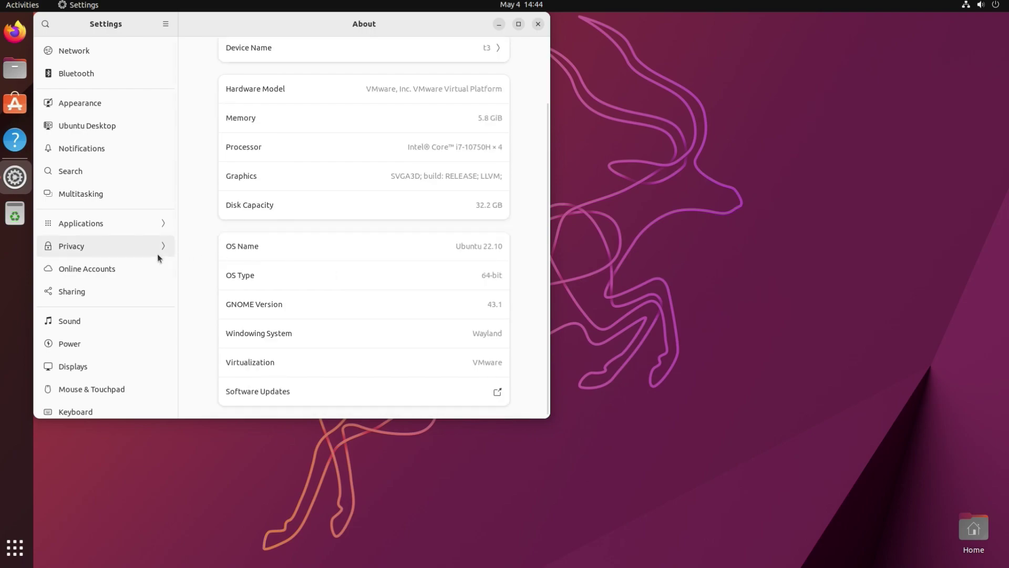
scroll(128, 269, "down", 5)
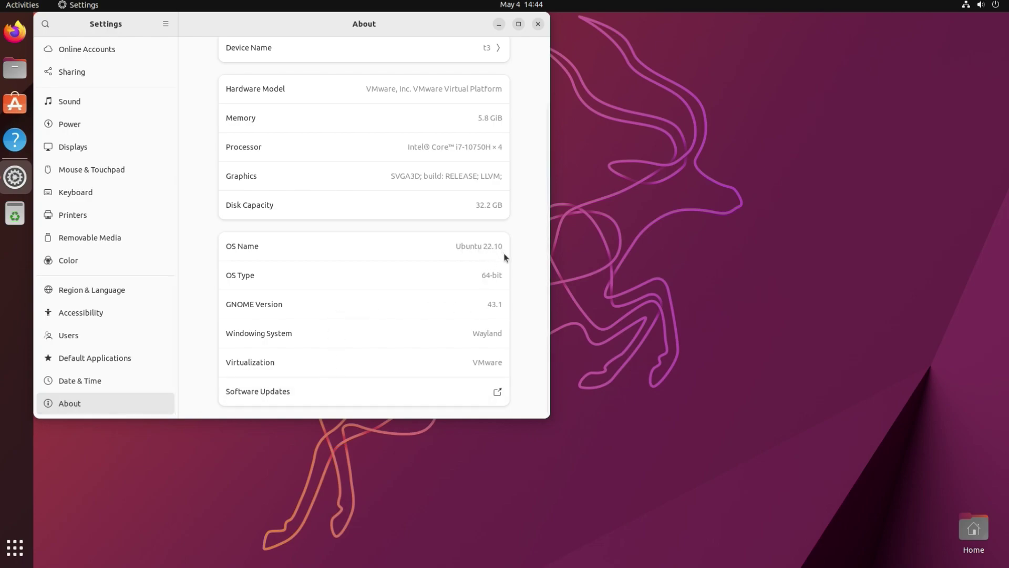
left_click_drag(488, 306, 504, 304)
left_click_drag(478, 246, 509, 247)
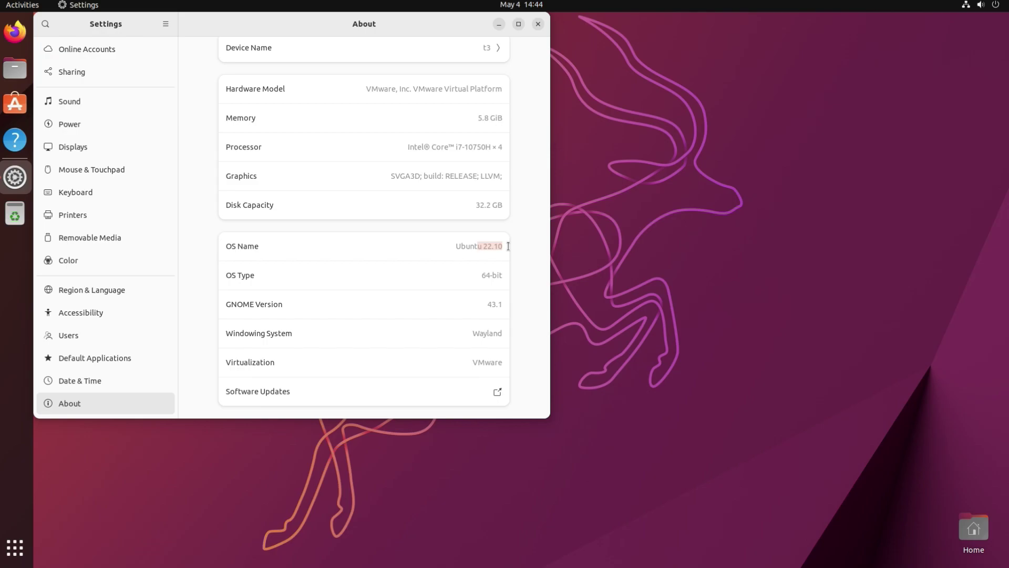
left_click(541, 26)
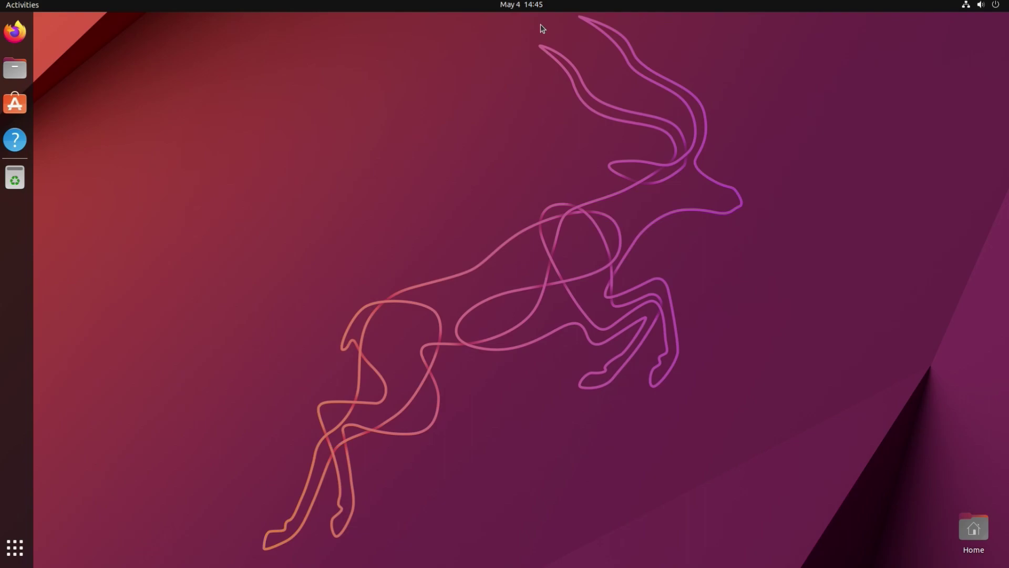
Reopen Software & Updates, check the Updates settings still notify for any new version, then close.
left_click(14, 550)
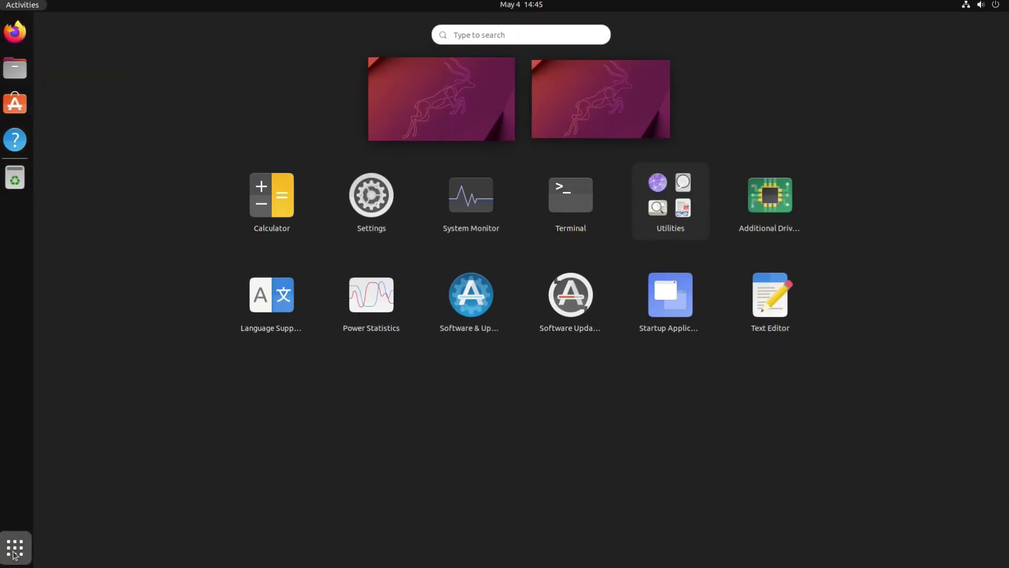
left_click(471, 312)
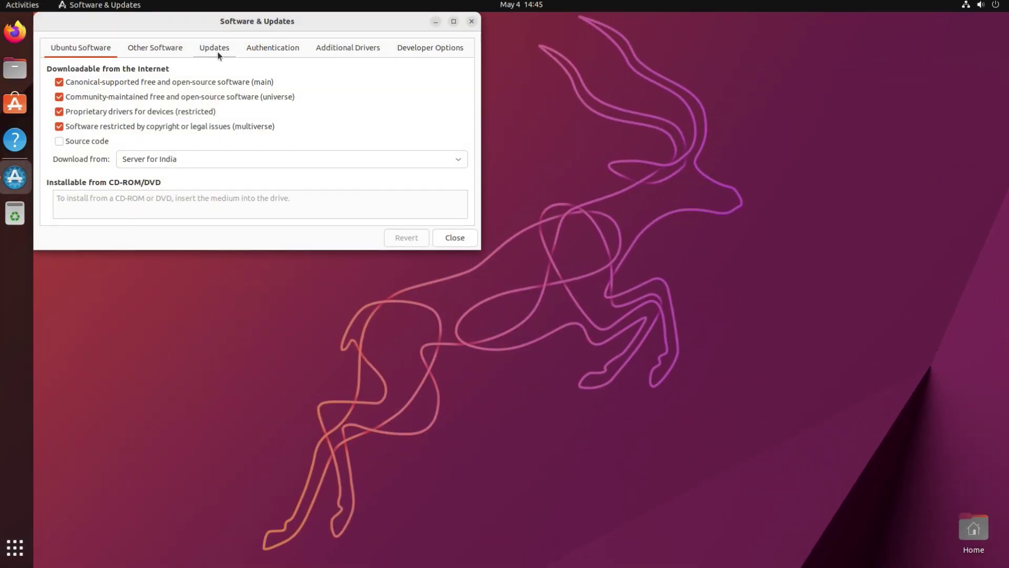
left_click(213, 50)
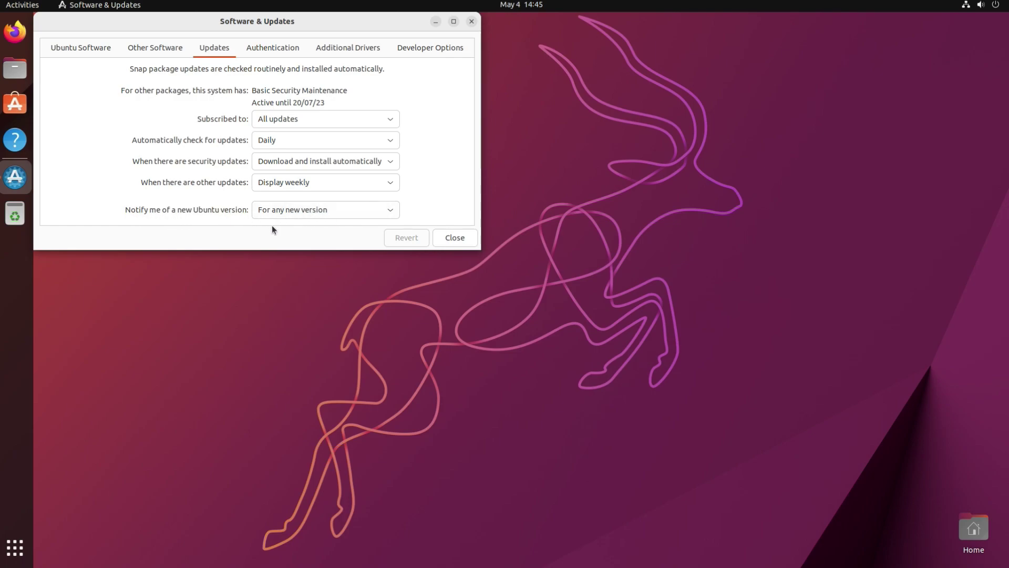
left_click(450, 236)
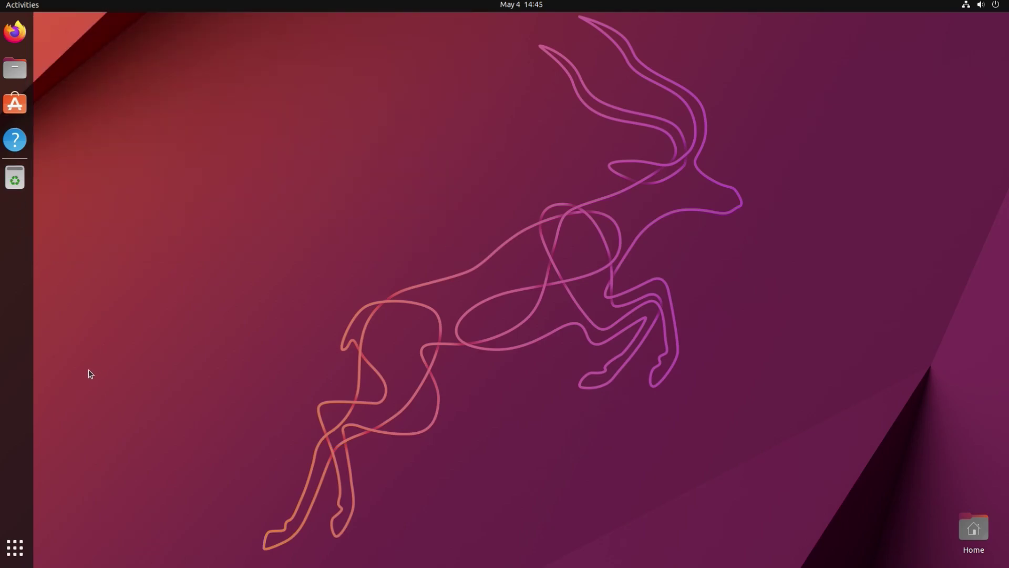
Launch Software Updater and authorise the upgrade to Ubuntu 23.04 with the account password.
left_click(15, 549)
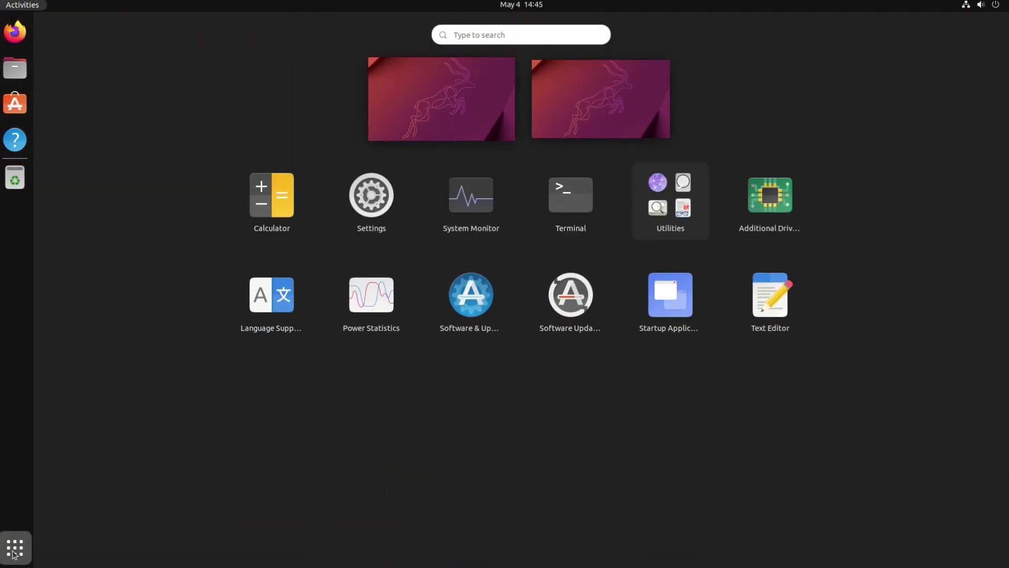
left_click(584, 315)
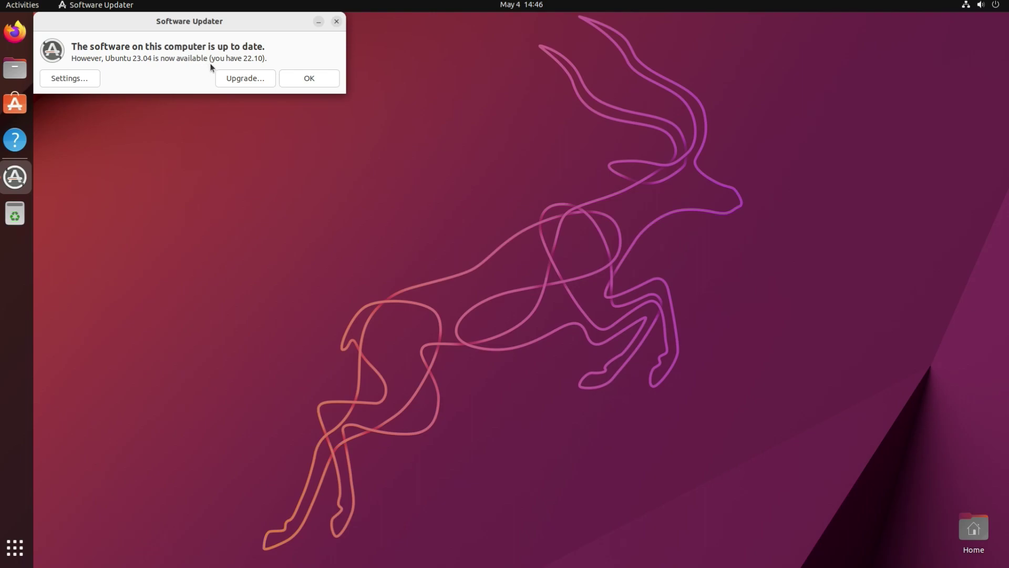
left_click(245, 78)
type("•")
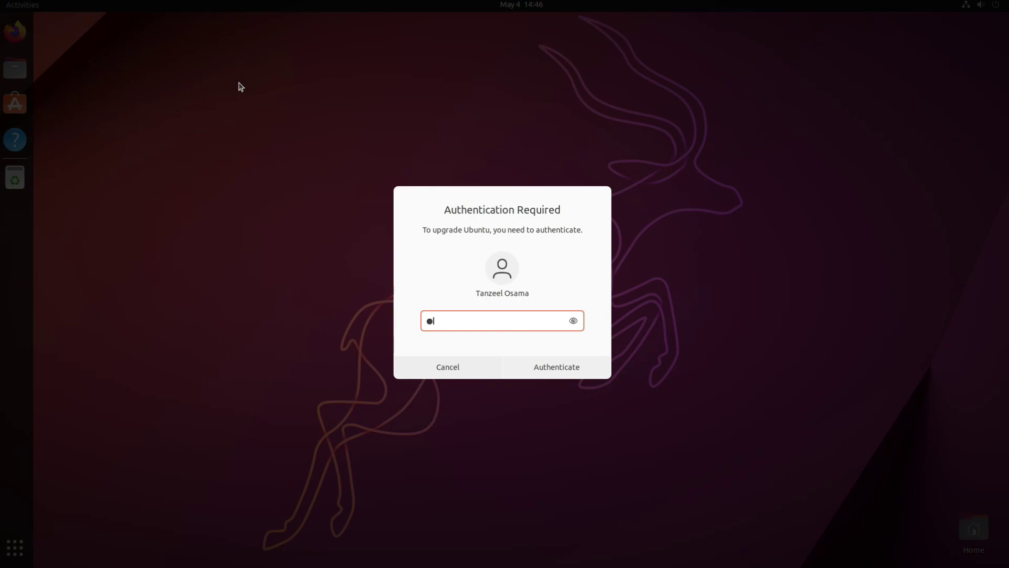
type("••••••")
key("Return")
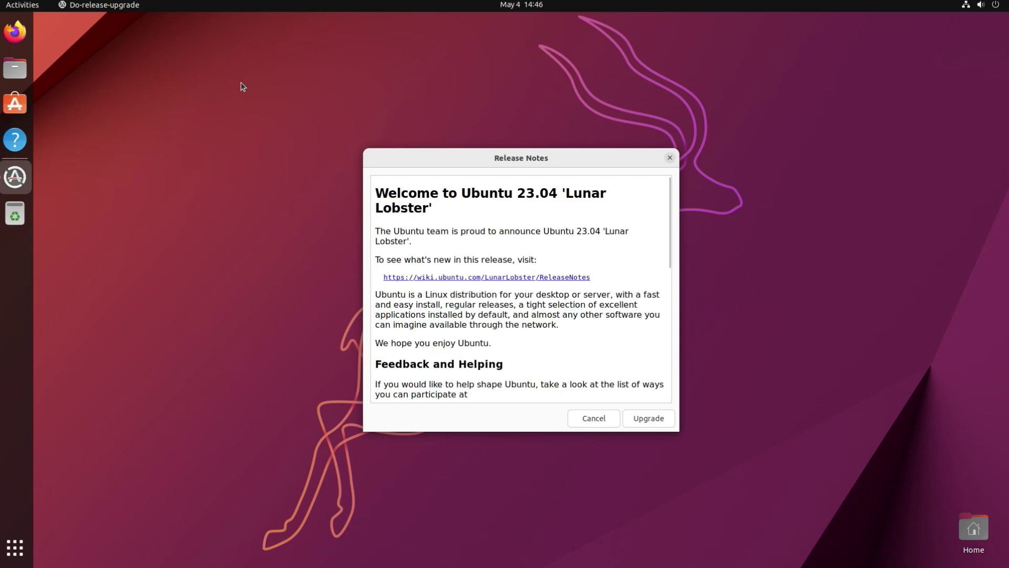
Accept the Lunar Lobster release notes, start the distribution upgrade, and dismiss the lock-screen-disabled notice.
left_click(653, 426)
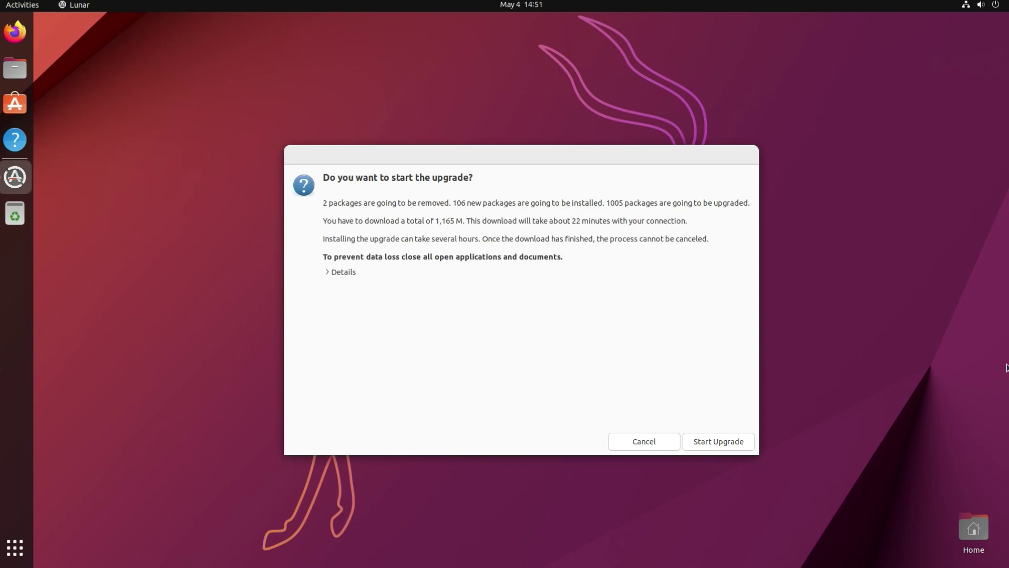
left_click(714, 443)
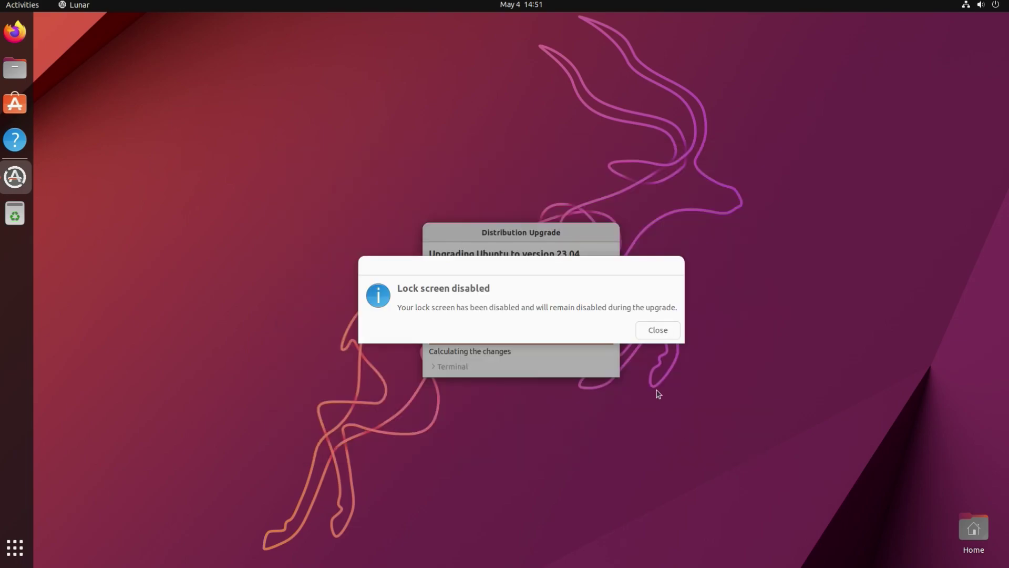
left_click(656, 331)
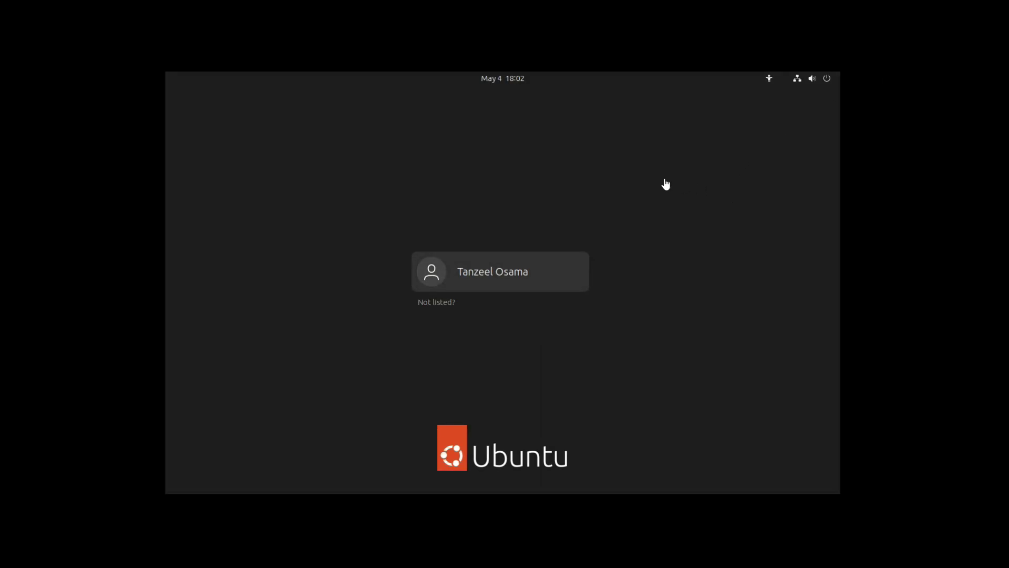
Log back in to the upgraded lobster desktop with the account password and open quick settings.
left_click(491, 284)
type("******")
key("Return")
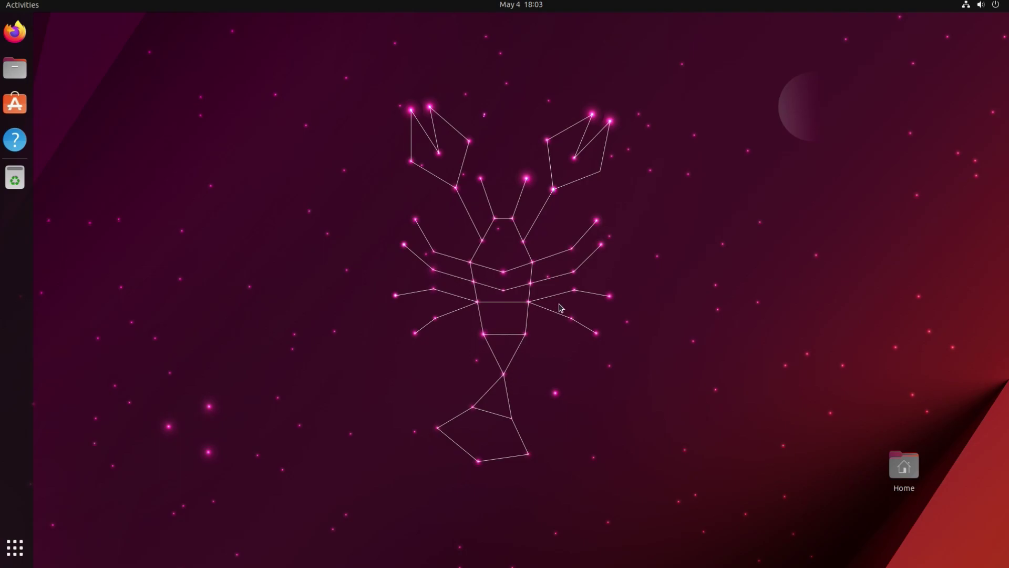
left_click(966, 10)
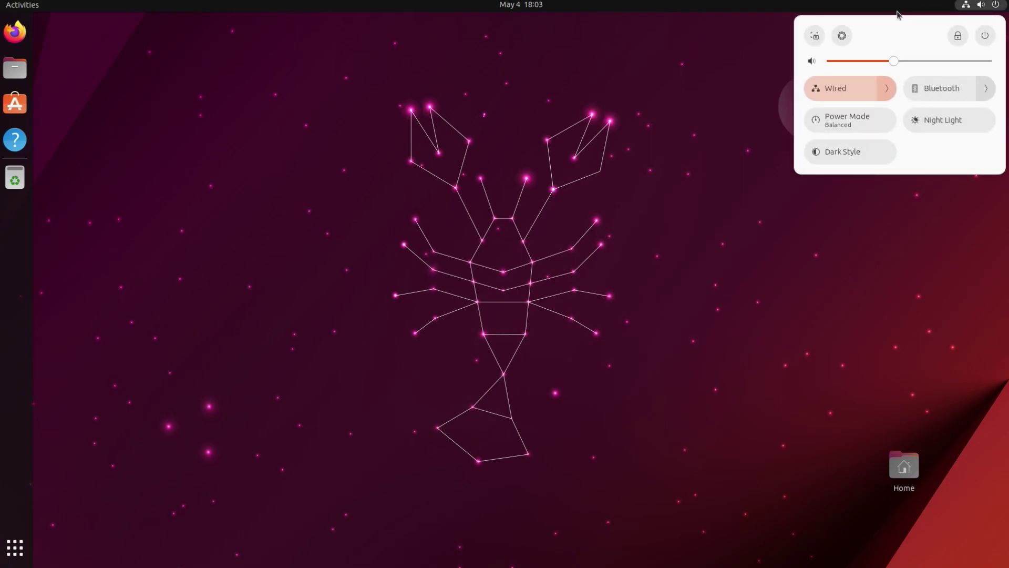
On Settings' About page, highlight OS Name Ubuntu 23.04 and GNOME Version 44.0, then close Settings.
left_click(841, 42)
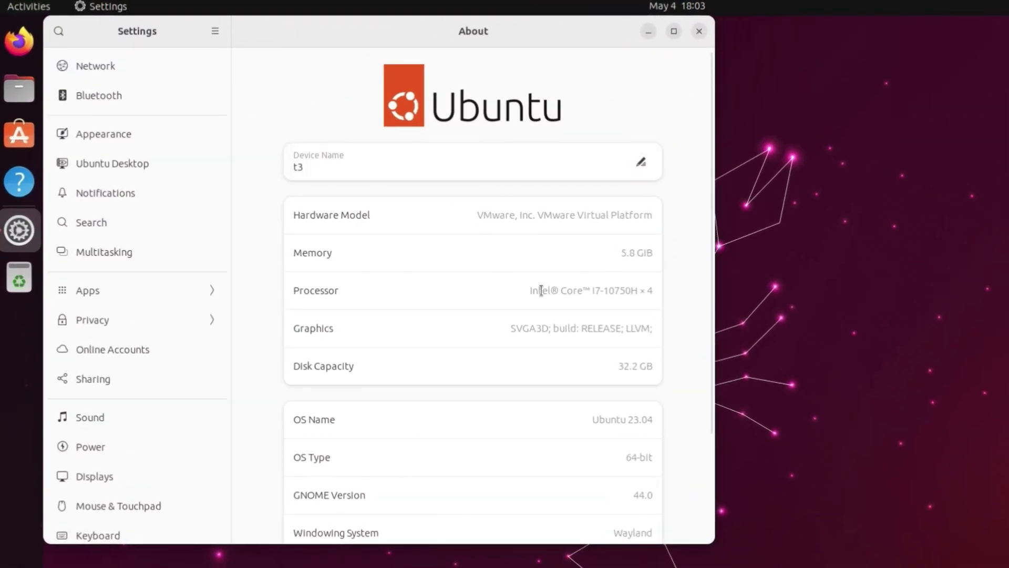
scroll(423, 332, "down", 3)
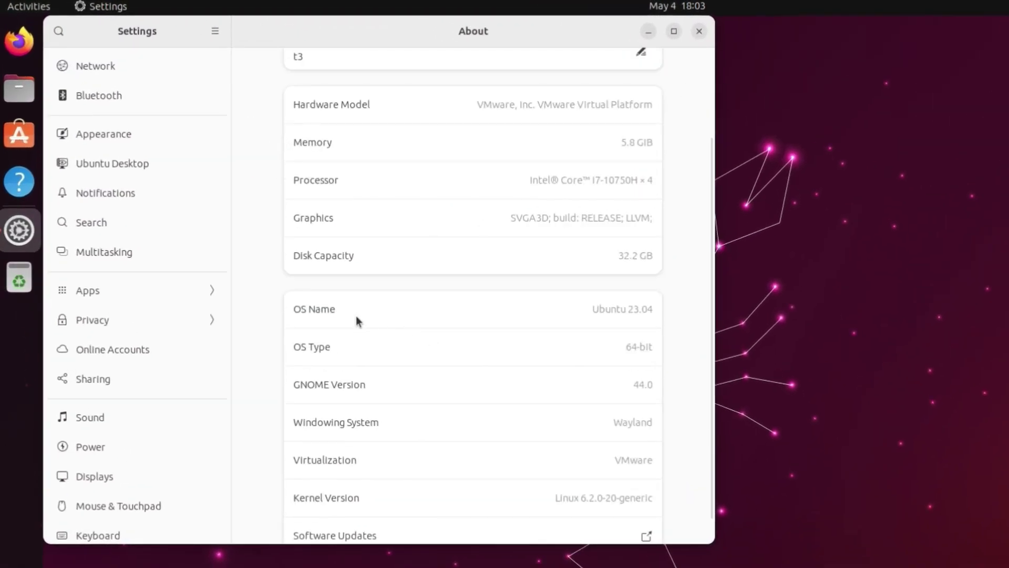
left_click_drag(591, 308, 656, 309)
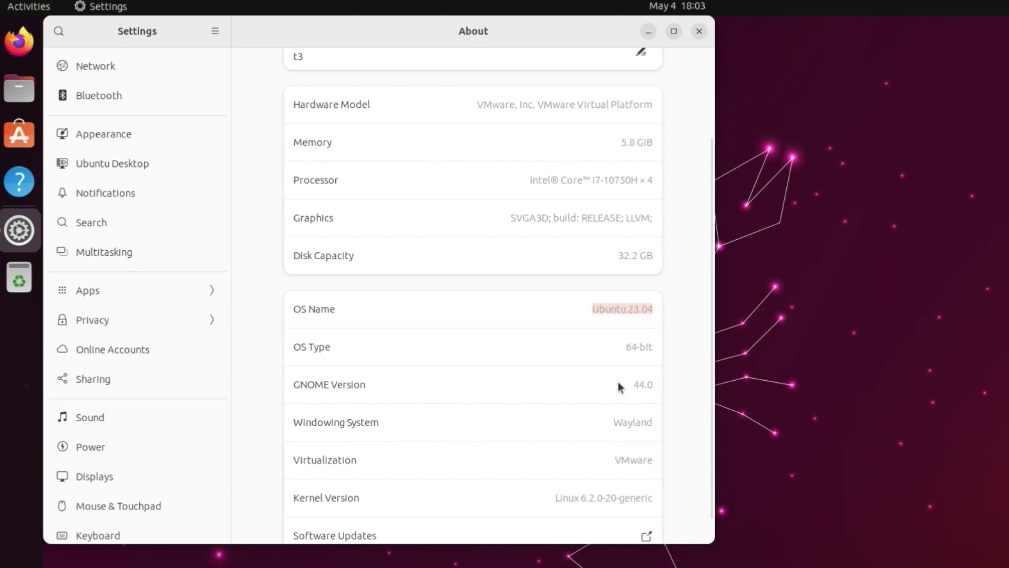
left_click_drag(633, 384, 655, 386)
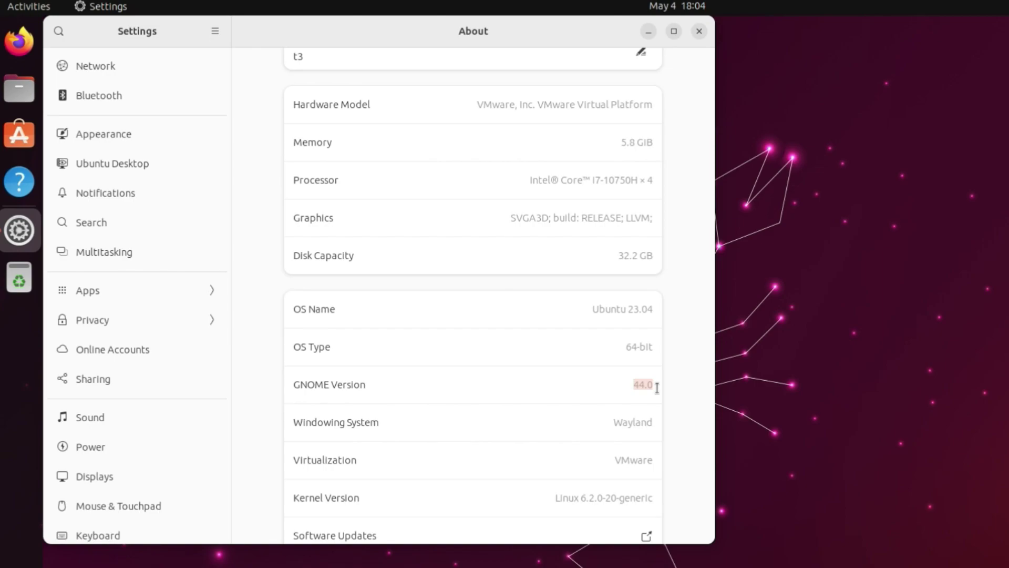
left_click(699, 31)
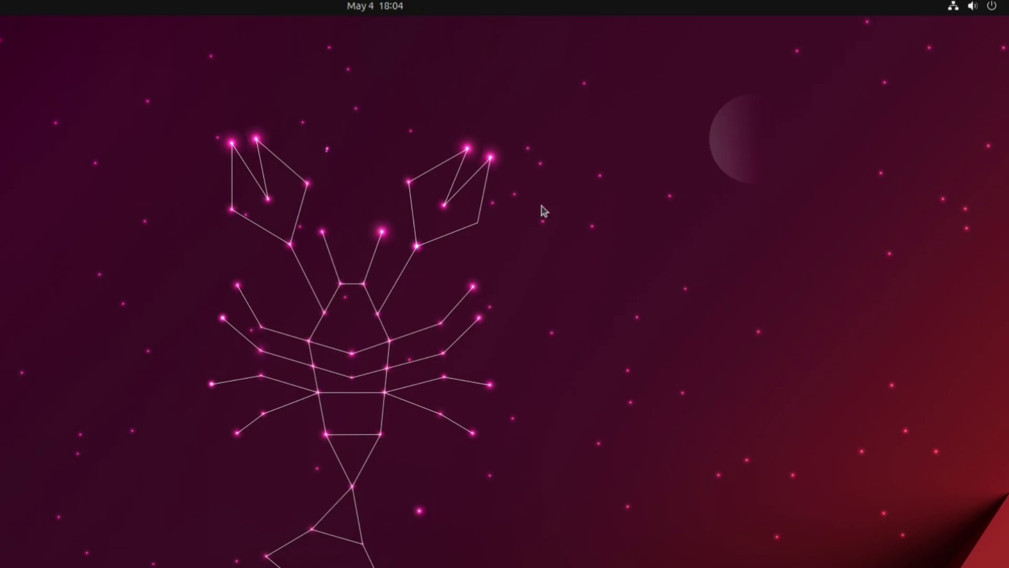
Open quick settings and expand, then collapse, the Wired Connections list.
left_click(966, 13)
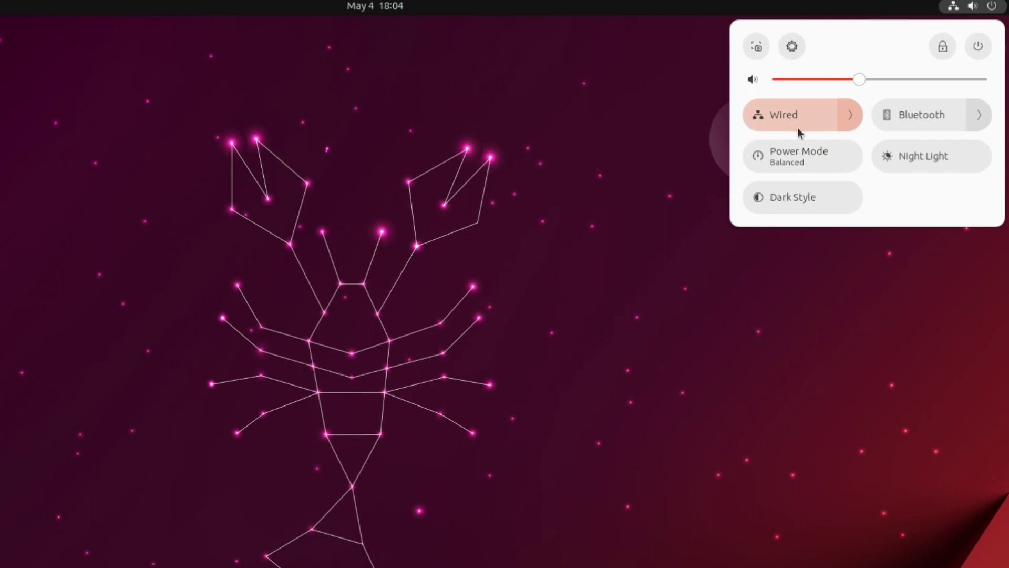
left_click(851, 118)
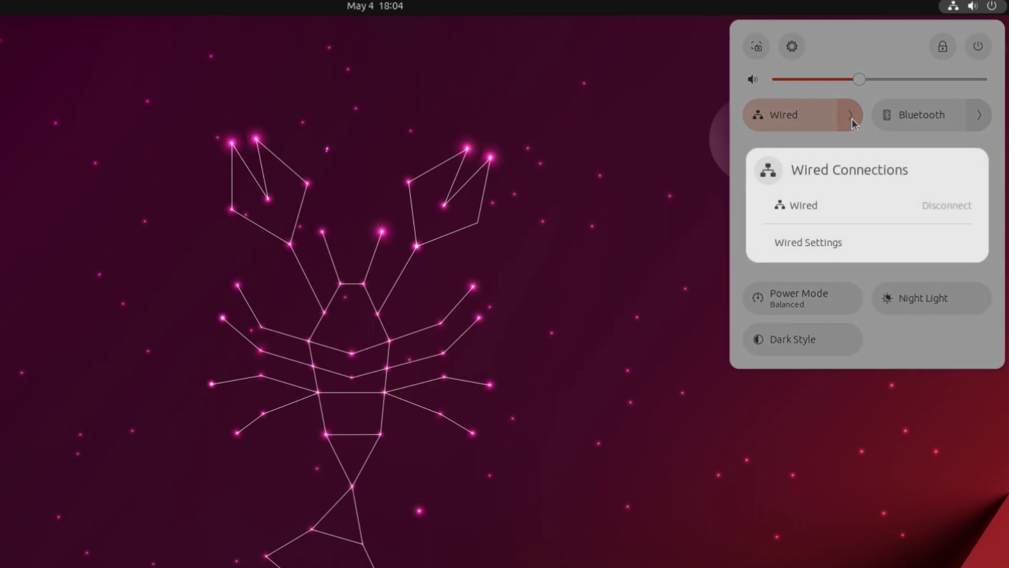
left_click(851, 118)
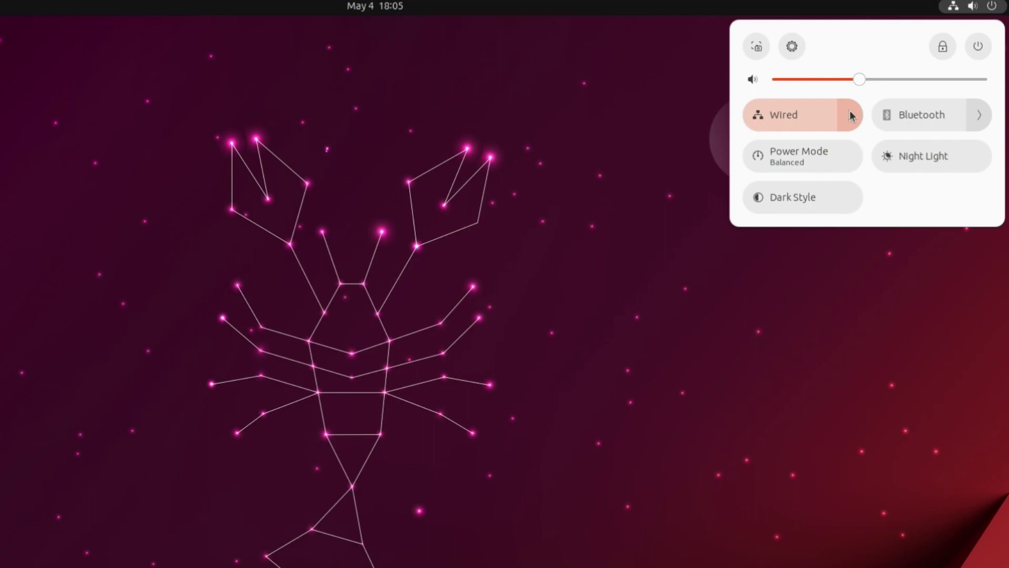